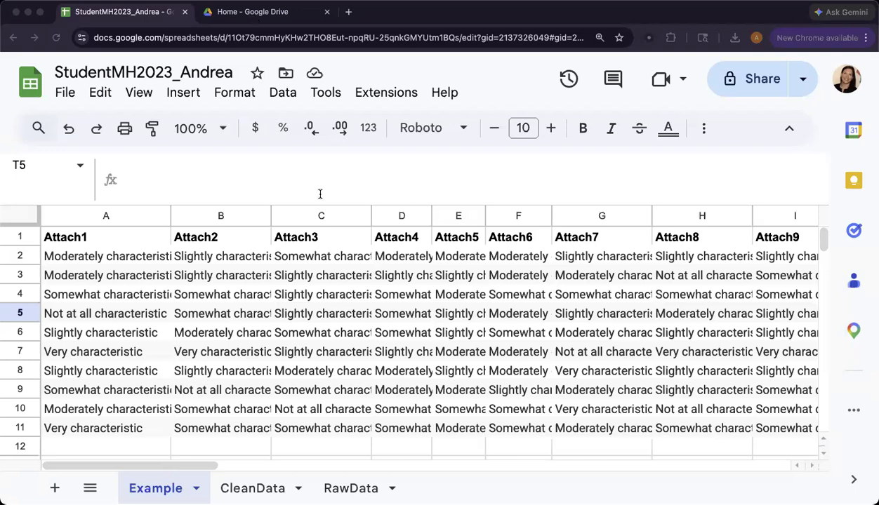
- Examine the Adult Attachment Scale PDF's description, attachment style definitions, and the scoring items of the Close, Depend and Anxiety subscales
{"action": "key", "text": "ctrl+Tab"}
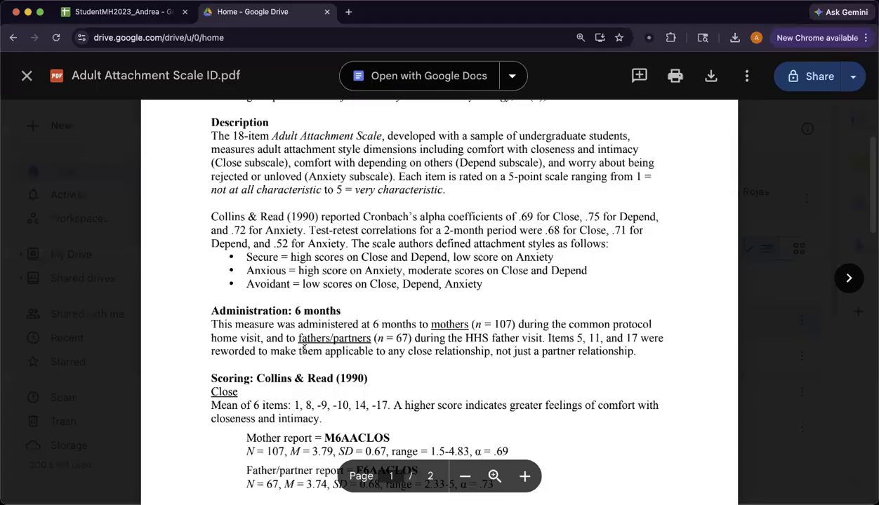
{"action": "scroll", "coordinate": [298, 342], "scroll_direction": "up", "scroll_amount": 3}
{"action": "scroll", "coordinate": [210, 372], "scroll_direction": "down", "scroll_amount": 4}
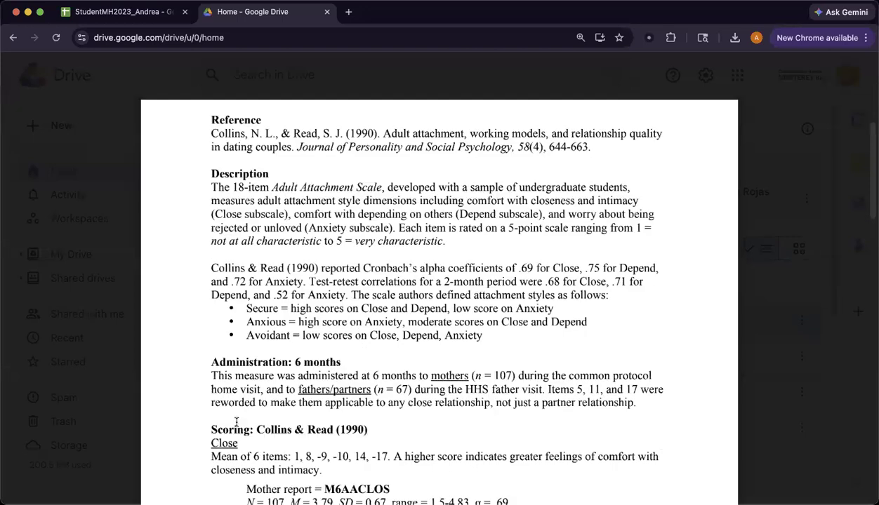
{"action": "scroll", "coordinate": [231, 364], "scroll_direction": "down", "scroll_amount": 1}
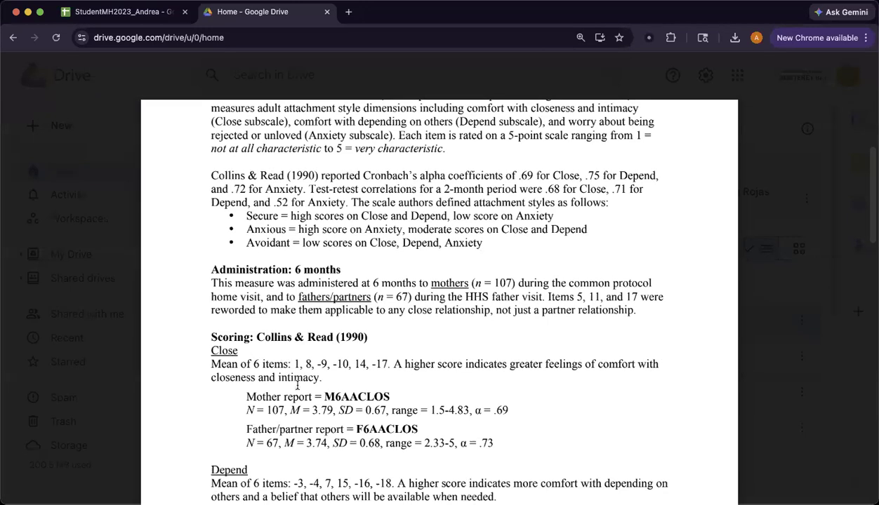
{"action": "scroll", "coordinate": [297, 385], "scroll_direction": "down", "scroll_amount": 5}
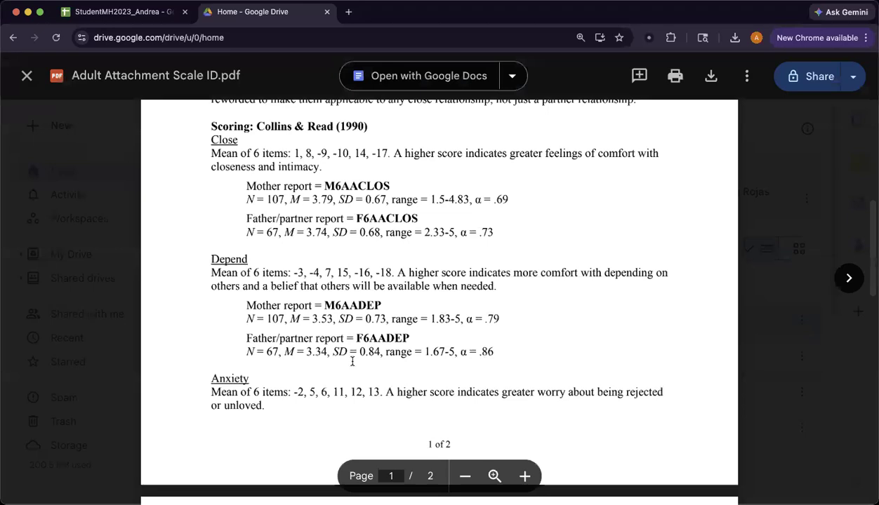
{"action": "scroll", "coordinate": [344, 354], "scroll_direction": "up", "scroll_amount": 5}
{"action": "scroll", "coordinate": [261, 254], "scroll_direction": "up", "scroll_amount": 1}
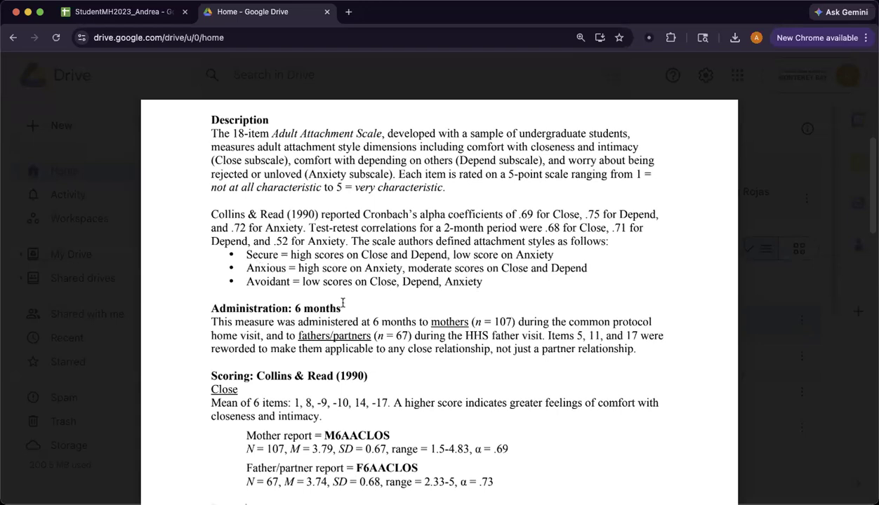
{"action": "scroll", "coordinate": [342, 303], "scroll_direction": "down", "scroll_amount": 3}
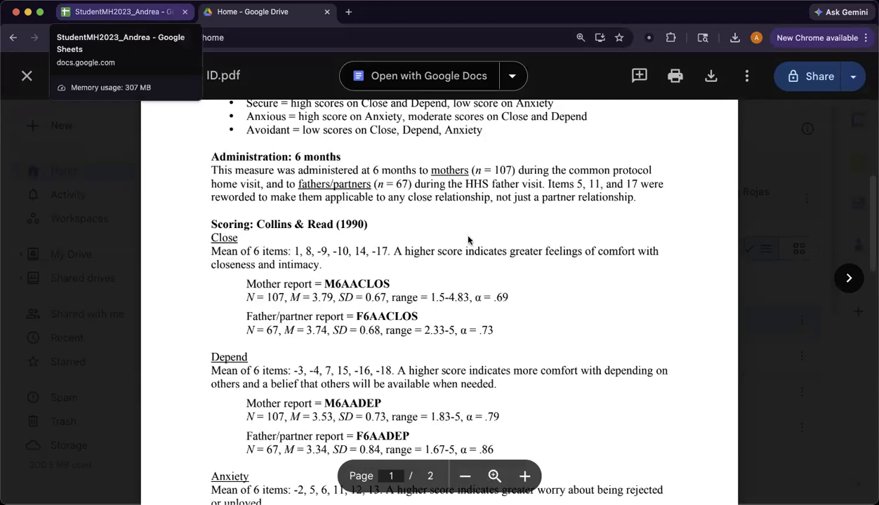
{"action": "scroll", "coordinate": [223, 254], "scroll_direction": "up", "scroll_amount": 3}
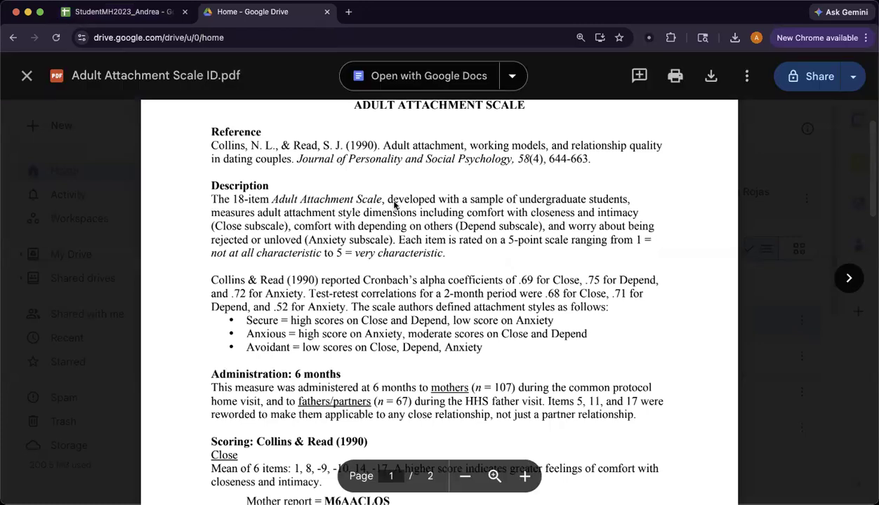
{"action": "scroll", "coordinate": [394, 205], "scroll_direction": "down", "scroll_amount": 2}
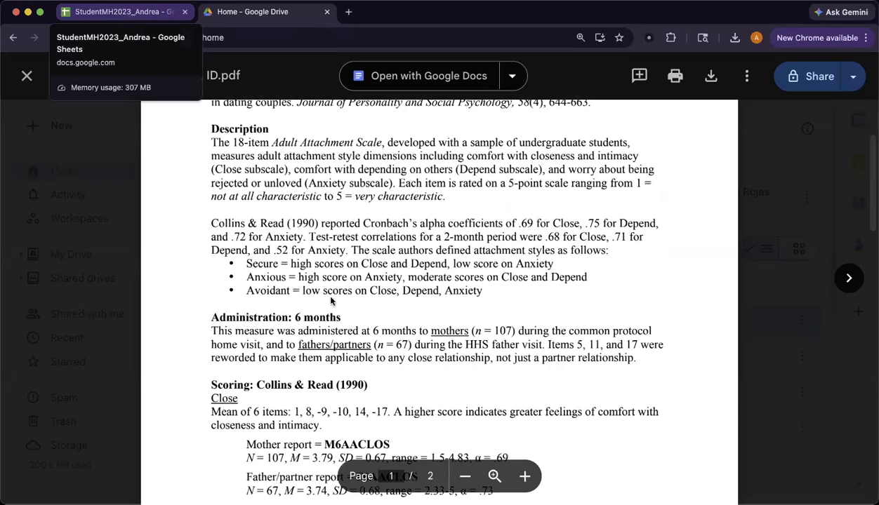
- Narrow all columns of the Example sheet to one uniform width
{"action": "key", "text": "ctrl+shift+Tab"}
{"action": "left_click_drag", "start_coordinate": [171, 216], "coordinate": [104, 219]}
{"action": "left_click", "coordinate": [32, 215]}
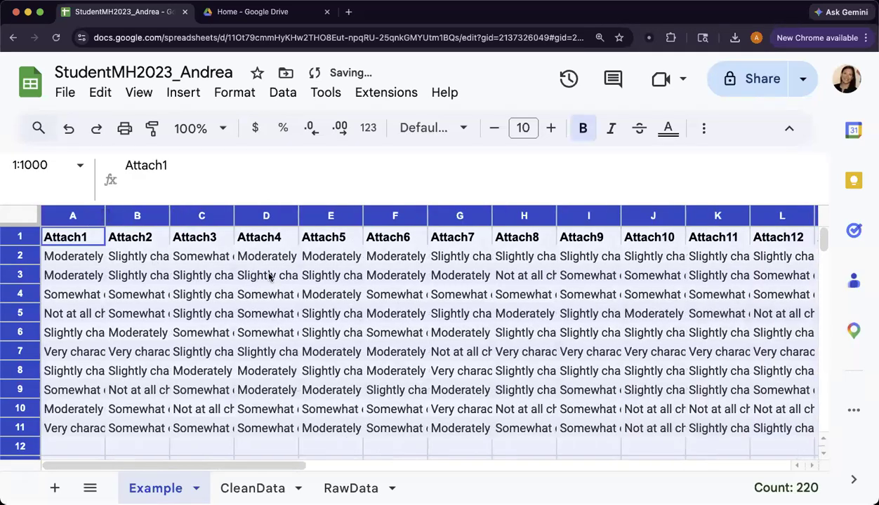
- Check the subscale scoring items in the attachment scale PDF and rename the Example sheet's A1 header to RawAttach1
{"action": "key", "text": "ctrl+Tab"}
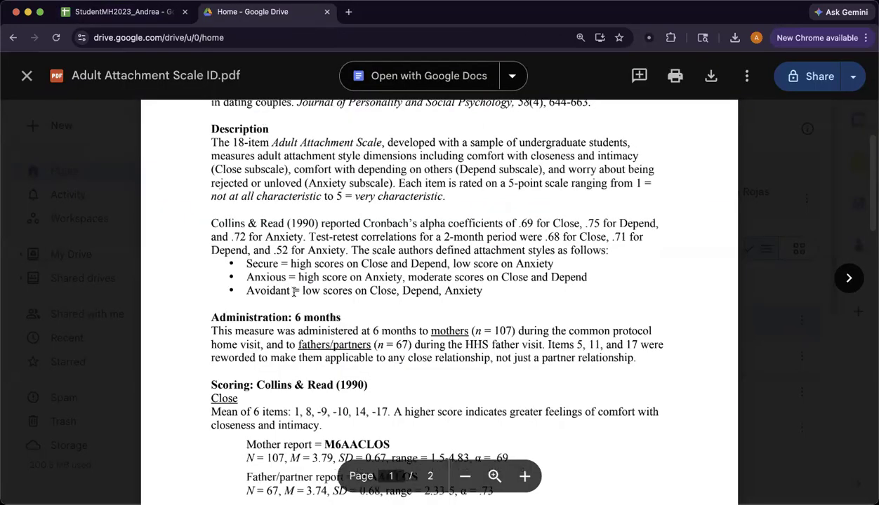
{"action": "scroll", "coordinate": [299, 291], "scroll_direction": "down", "scroll_amount": 4}
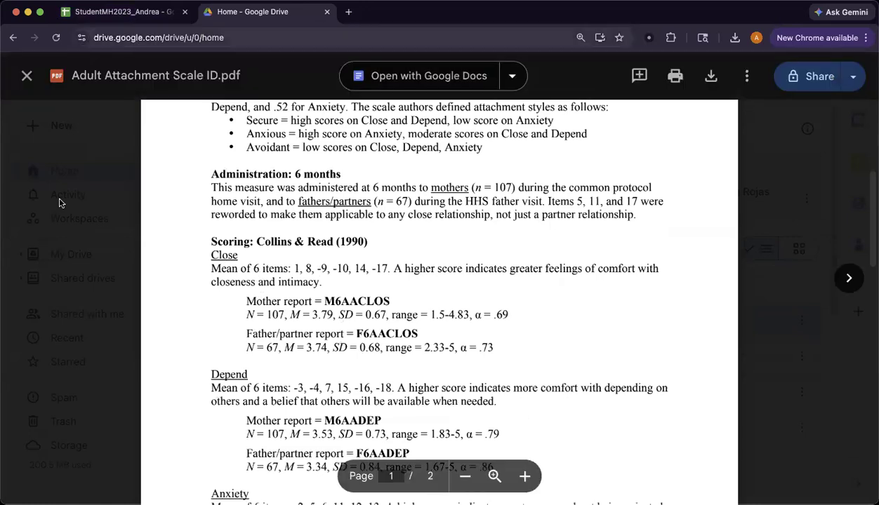
{"action": "left_click", "coordinate": [118, 12]}
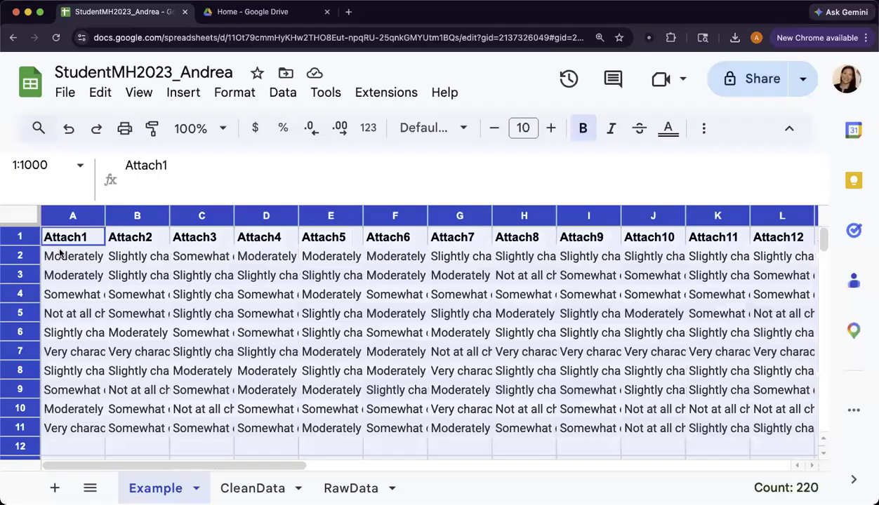
{"action": "key", "text": "Return"}
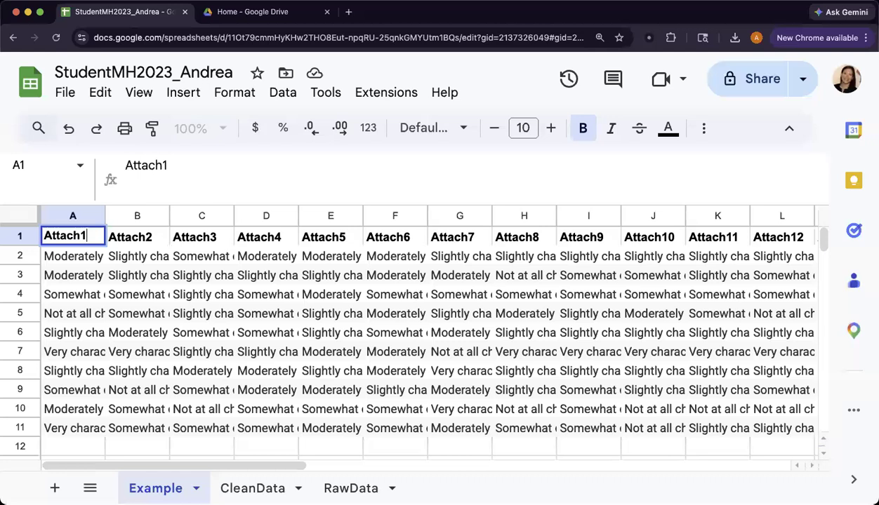
{"action": "key", "text": "Home"}
{"action": "type", "text": "Raw"}
{"action": "key", "text": "Return"}
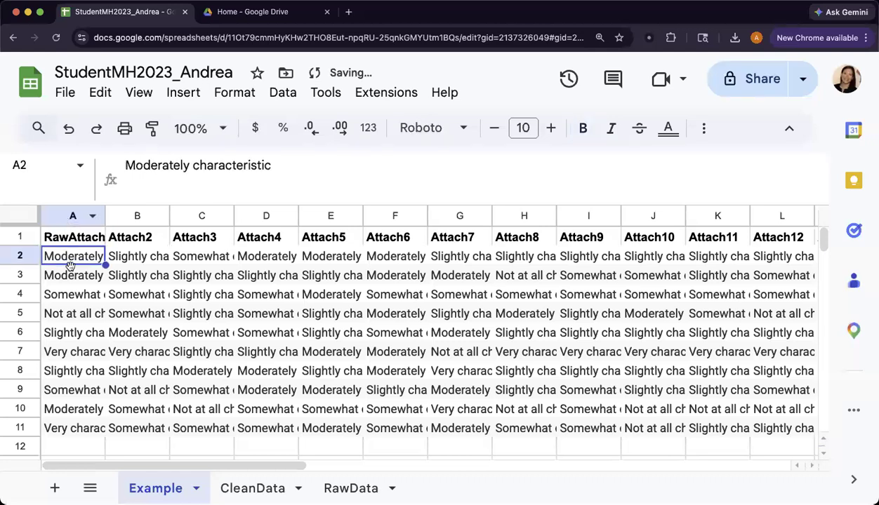
- Fill the RawAttach1 header across row 1 through column R so that every item header gets the Raw prefix in sequence
{"action": "right_click", "coordinate": [83, 216]}
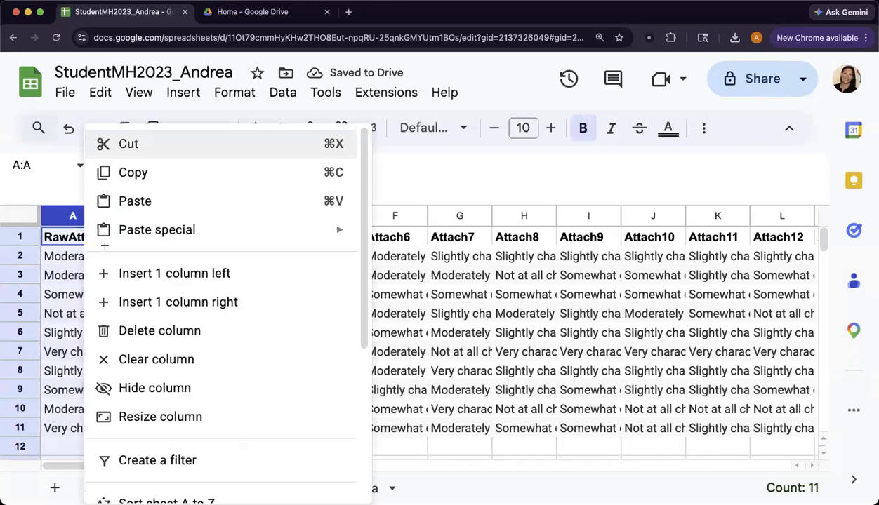
{"action": "left_click", "coordinate": [101, 238]}
{"action": "scroll", "coordinate": [76, 257], "scroll_direction": "right", "scroll_amount": 10}
{"action": "left_click_drag", "start_coordinate": [27, 261], "coordinate": [300, 293]}
{"action": "scroll", "coordinate": [299, 293], "scroll_direction": "left", "scroll_amount": 4}
{"action": "scroll", "coordinate": [300, 294], "scroll_direction": "left", "scroll_amount": 10}
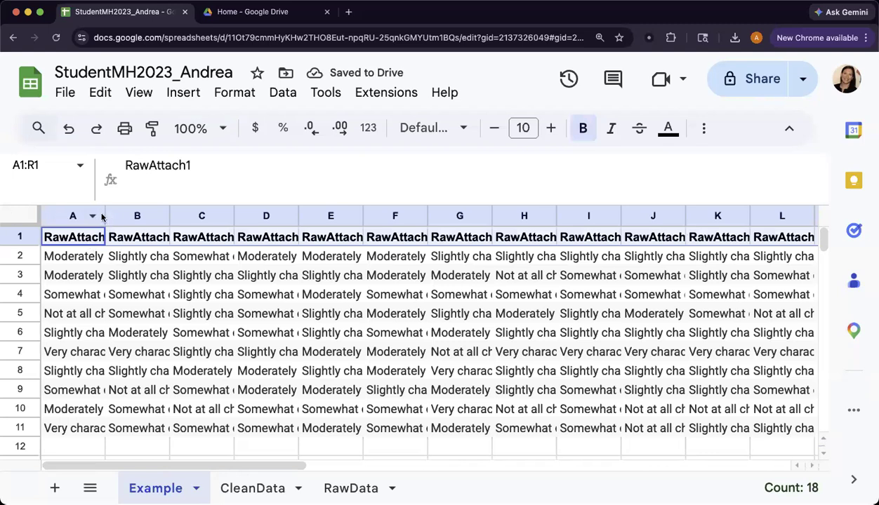
- Widen all columns of the sheet equally so the full RawAttach headers fit
{"action": "key", "text": "super+a"}
{"action": "left_click_drag", "start_coordinate": [118, 215], "coordinate": [133, 216]}
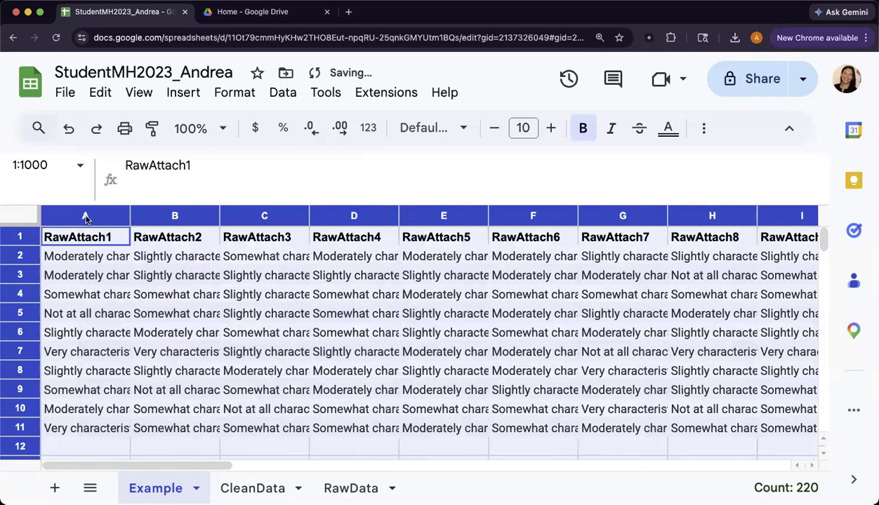
{"action": "left_click", "coordinate": [85, 216]}
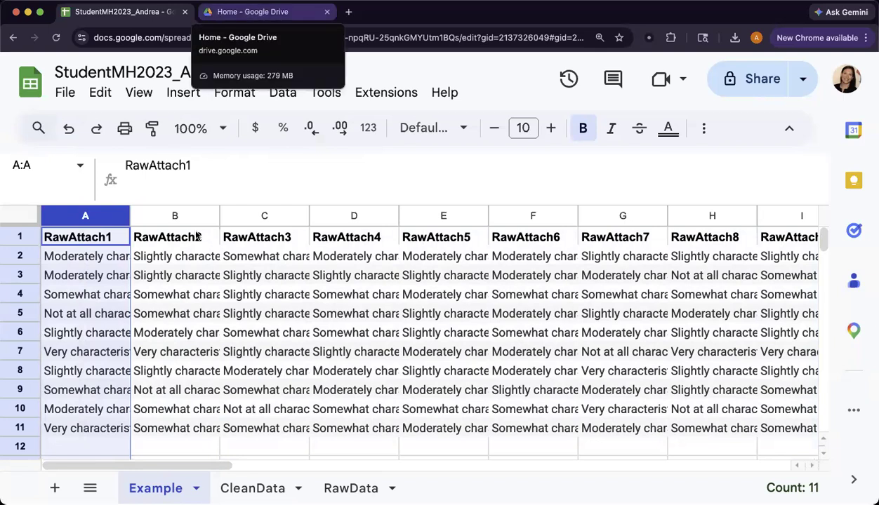
{"action": "key", "text": "Right"}
{"action": "key", "text": "Right"}
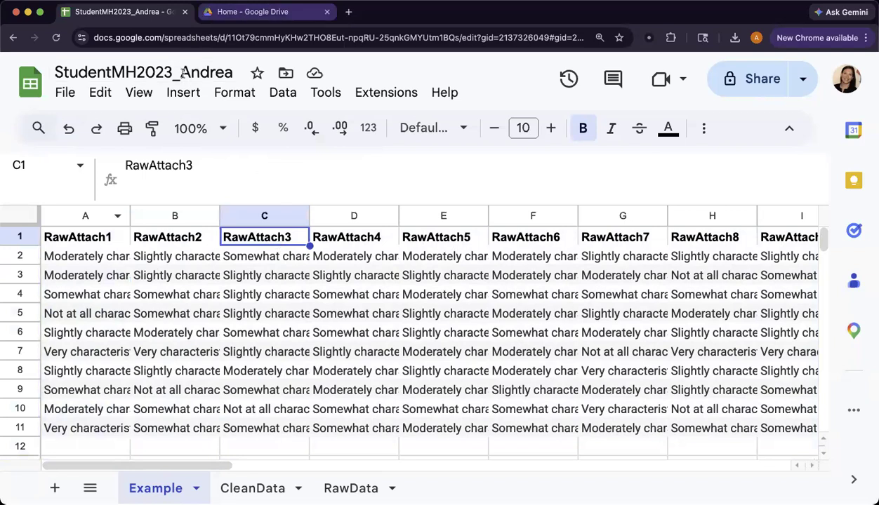
- Check the Close subscale items in the PDF and move the RawAttach8, RawAttach9 and RawAttach10 columns directly after RawAttach1
{"action": "key", "text": "ctrl+Tab"}
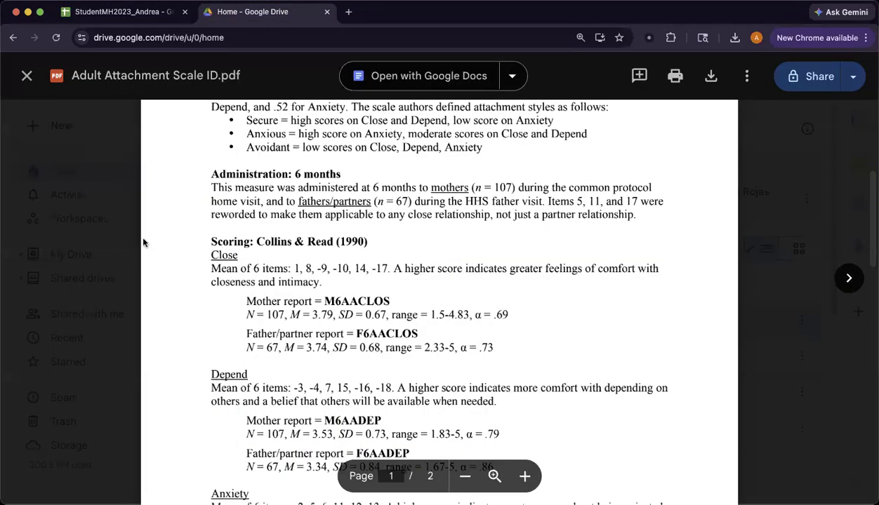
{"action": "key", "text": "ctrl+shift+Tab"}
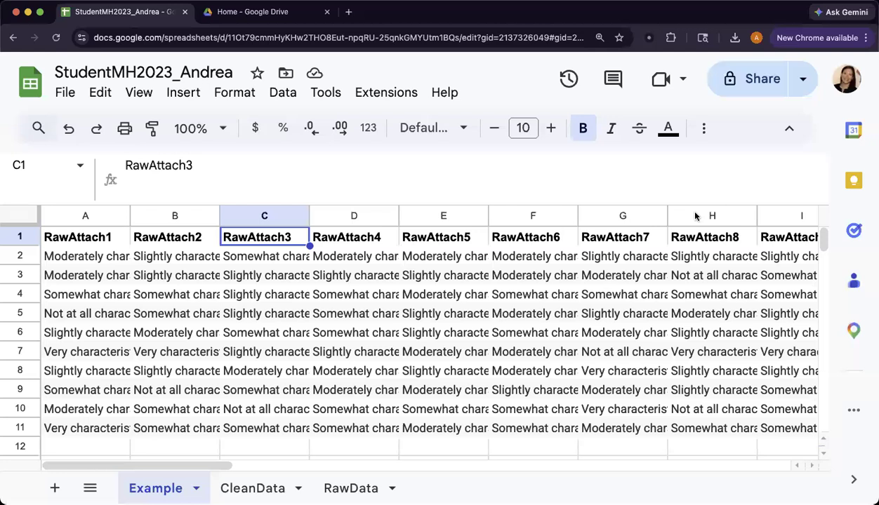
{"action": "scroll", "coordinate": [692, 211], "scroll_direction": "right", "scroll_amount": 2}
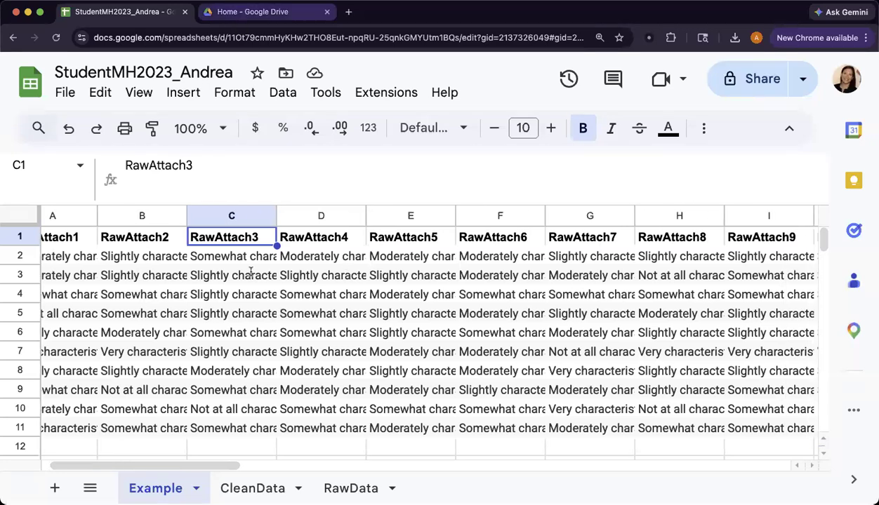
{"action": "key", "text": "ctrl+Tab"}
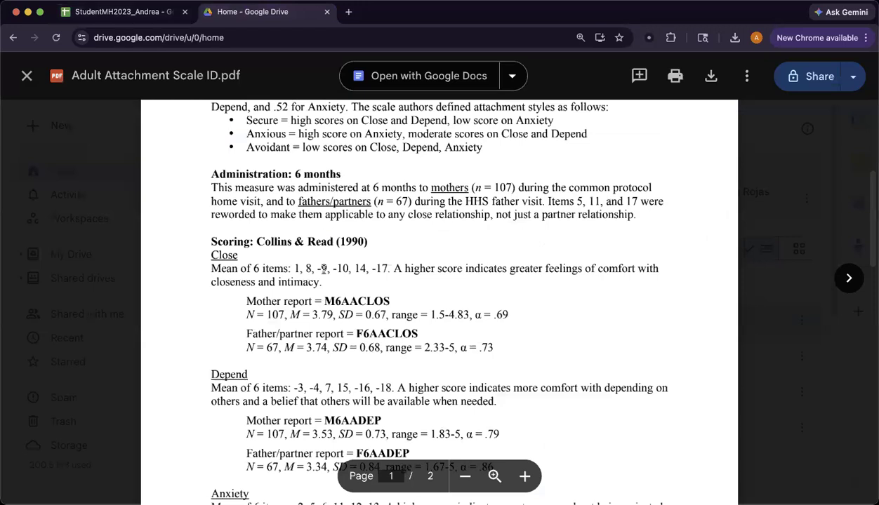
{"action": "left_click_drag", "start_coordinate": [346, 268], "coordinate": [382, 265]}
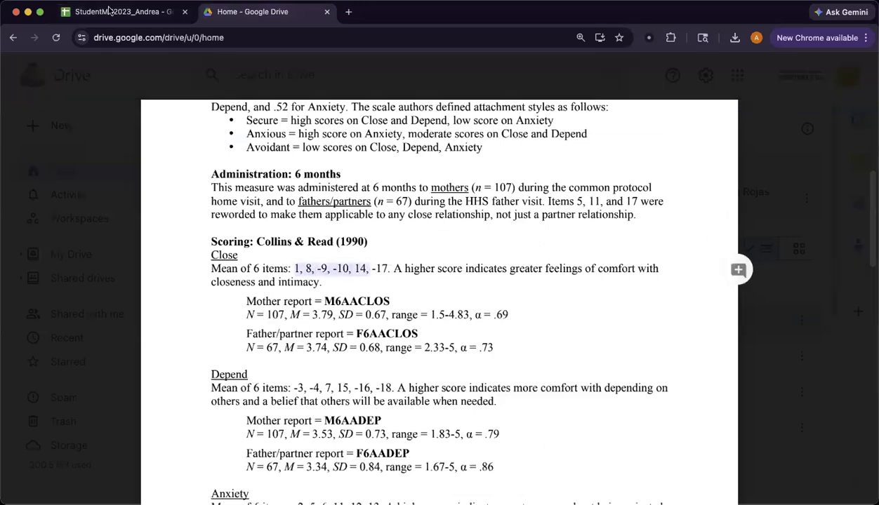
{"action": "key", "text": "ctrl+shift+Tab"}
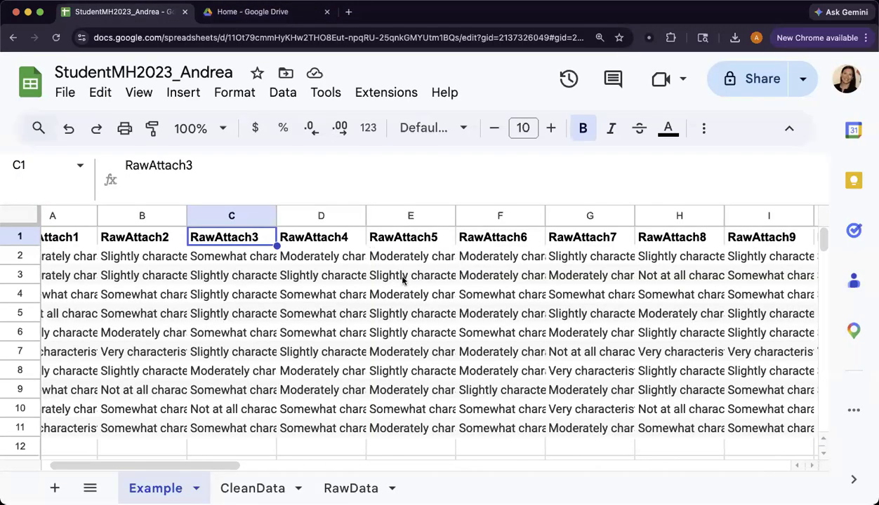
{"action": "scroll", "coordinate": [705, 216], "scroll_direction": "left", "scroll_amount": 1}
{"action": "left_click_drag", "start_coordinate": [704, 216], "coordinate": [593, 214]}
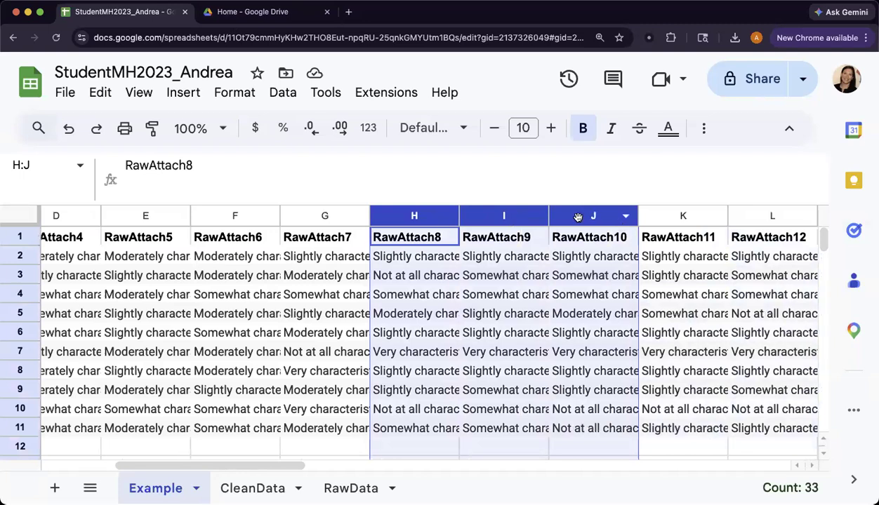
{"action": "left_click_drag", "start_coordinate": [582, 214], "coordinate": [291, 244]}
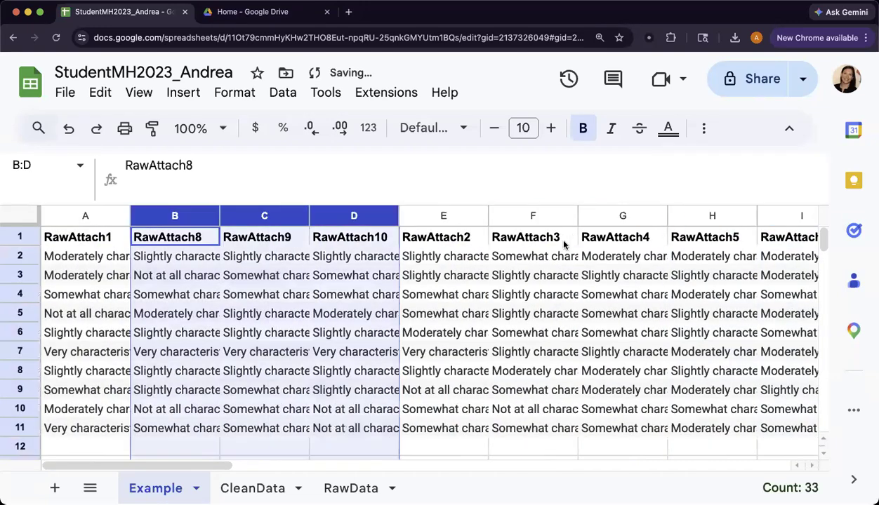
- Move the RawAttach14 column directly after RawAttach10
{"action": "scroll", "coordinate": [564, 243], "scroll_direction": "right", "scroll_amount": 10}
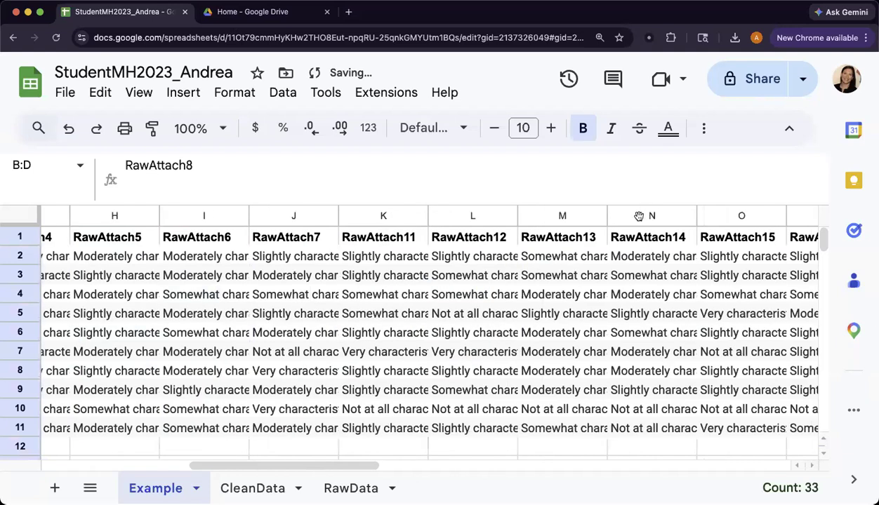
{"action": "left_click", "coordinate": [641, 211]}
{"action": "left_click_drag", "start_coordinate": [641, 212], "coordinate": [581, 254]}
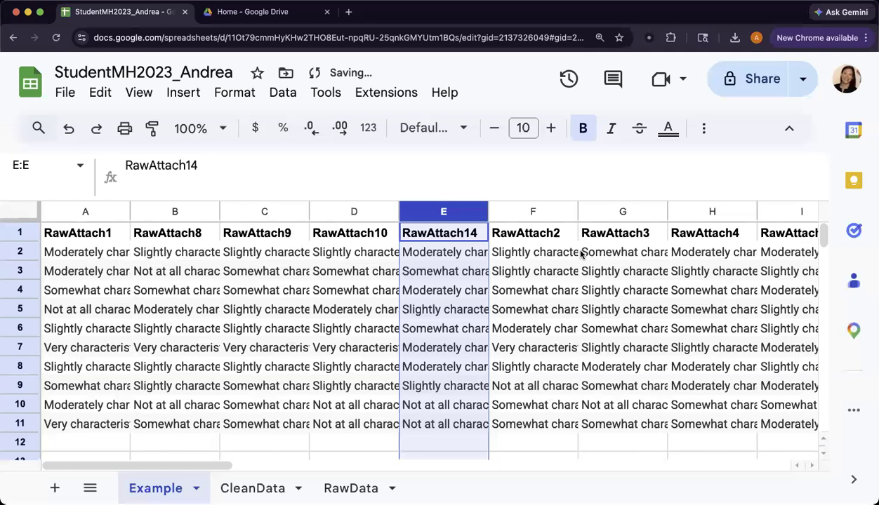
- Move the RawAttach17 column directly after RawAttach14 to complete the Close item group
{"action": "scroll", "coordinate": [642, 214], "scroll_direction": "right", "scroll_amount": 10}
{"action": "left_click", "coordinate": [653, 212]}
{"action": "left_click_drag", "start_coordinate": [445, 190], "coordinate": [643, 211]}
{"action": "left_click_drag", "start_coordinate": [501, 242], "coordinate": [561, 214]}
- Try a light yellow fill on columns A through G and undo it
{"action": "left_click", "coordinate": [560, 212]}
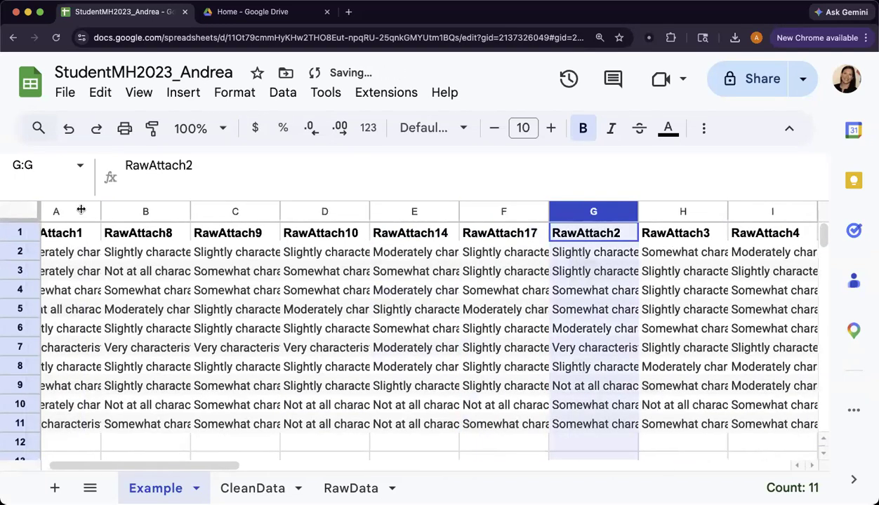
{"action": "left_click", "coordinate": [94, 212], "text": "shift"}
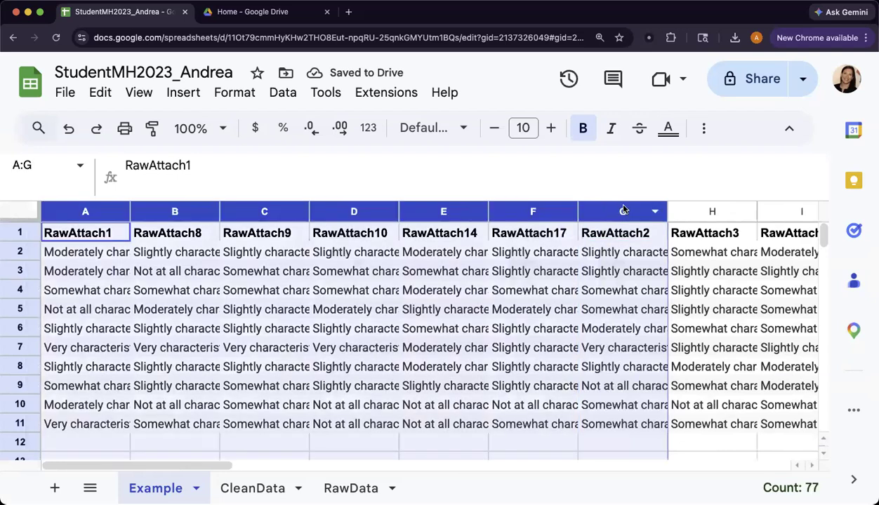
{"action": "left_click", "coordinate": [702, 131]}
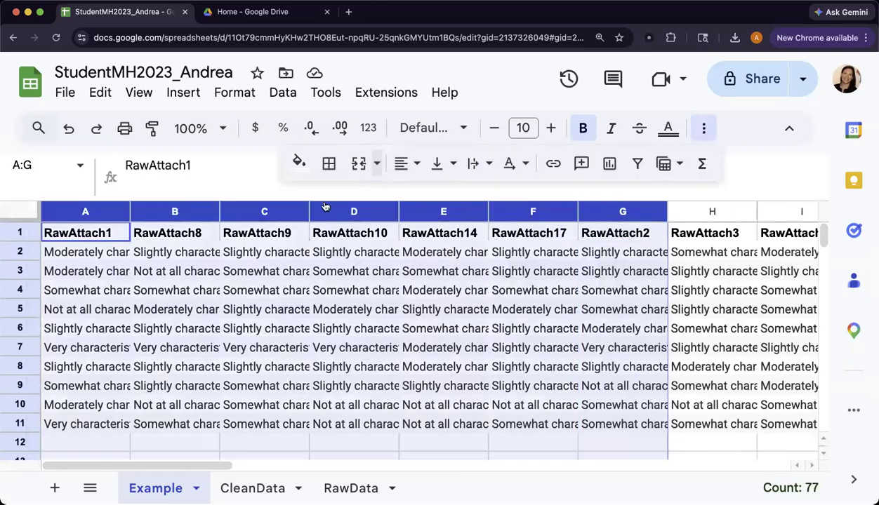
{"action": "left_click", "coordinate": [300, 163]}
{"action": "left_click", "coordinate": [361, 263]}
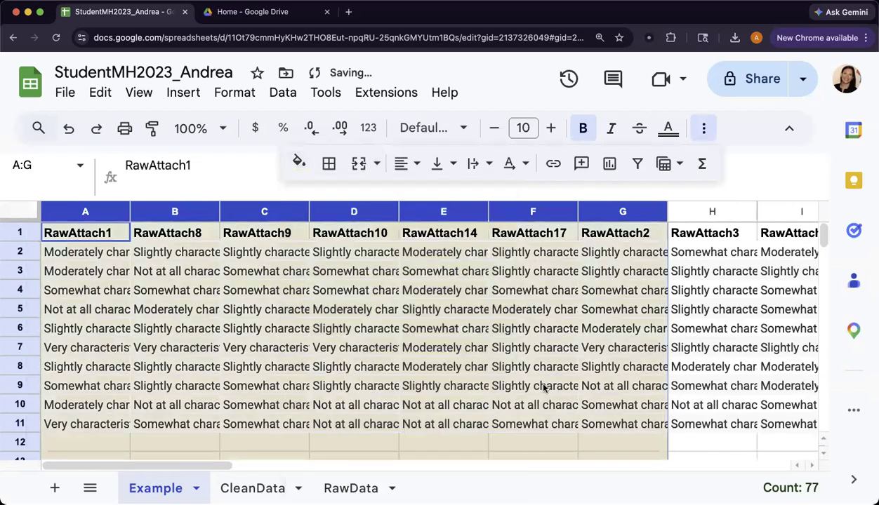
{"action": "left_click", "coordinate": [537, 291]}
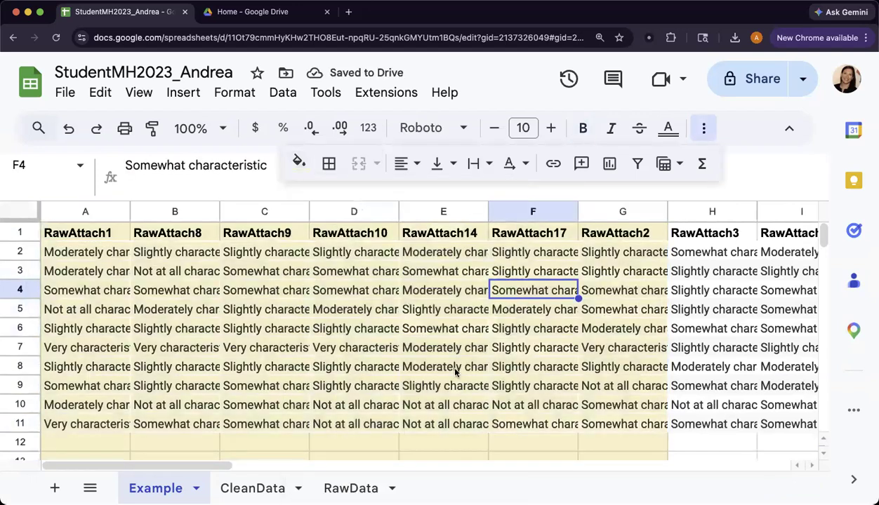
{"action": "key", "text": "super+z"}
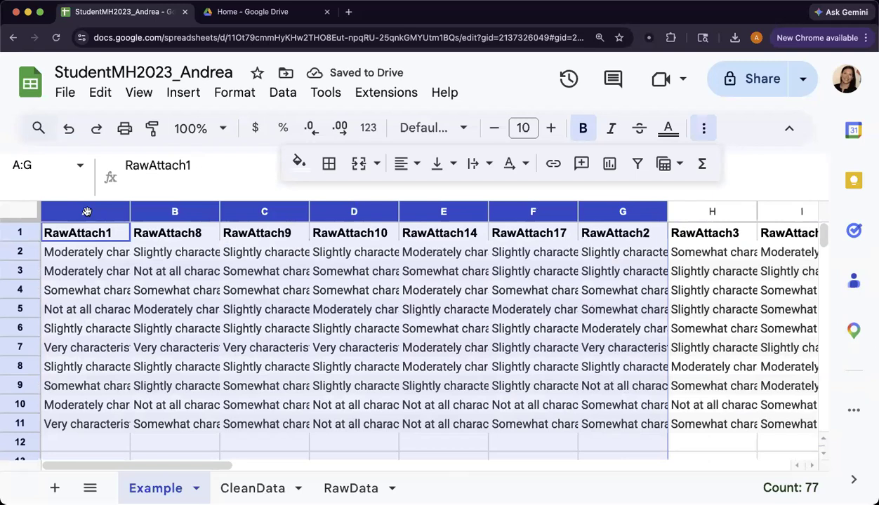
{"action": "right_click", "coordinate": [86, 214]}
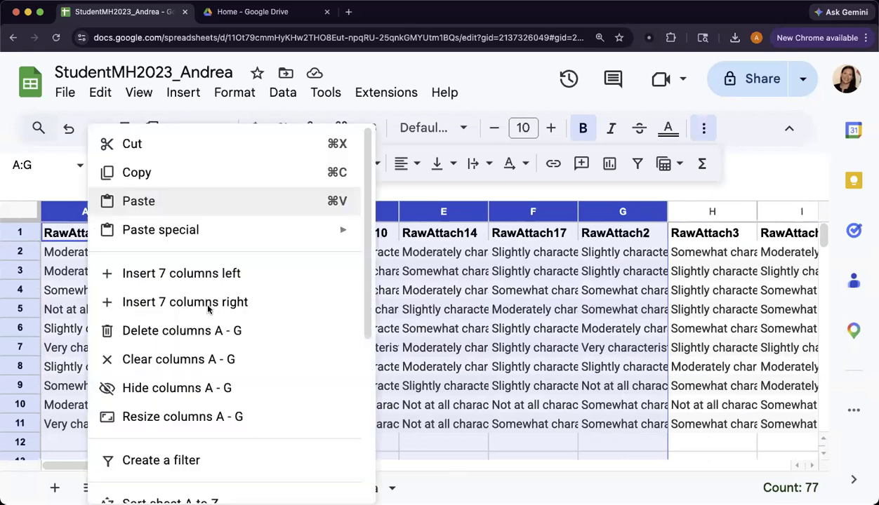
{"action": "left_click", "coordinate": [210, 303]}
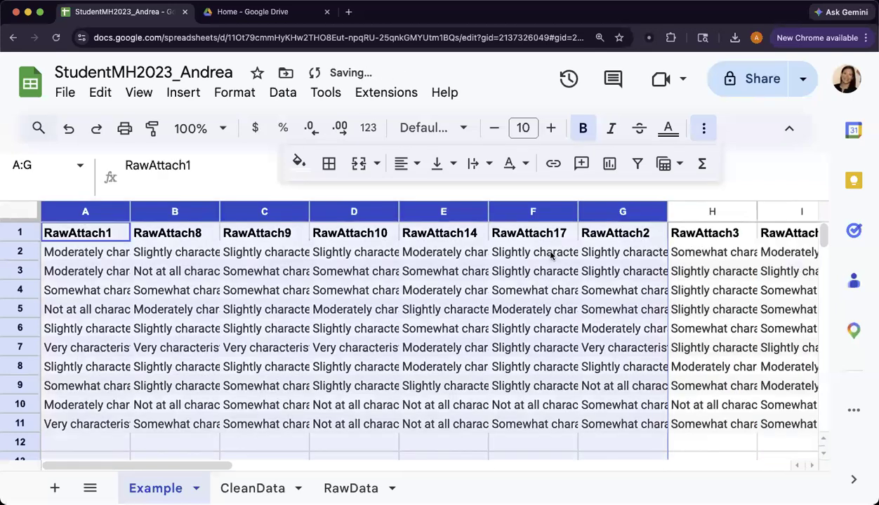
{"action": "key", "text": "super+z"}
{"action": "left_click", "coordinate": [598, 296]}
- Insert six blank columns directly after RawAttach17, matching the six columns A through F
{"action": "left_click", "coordinate": [57, 212]}
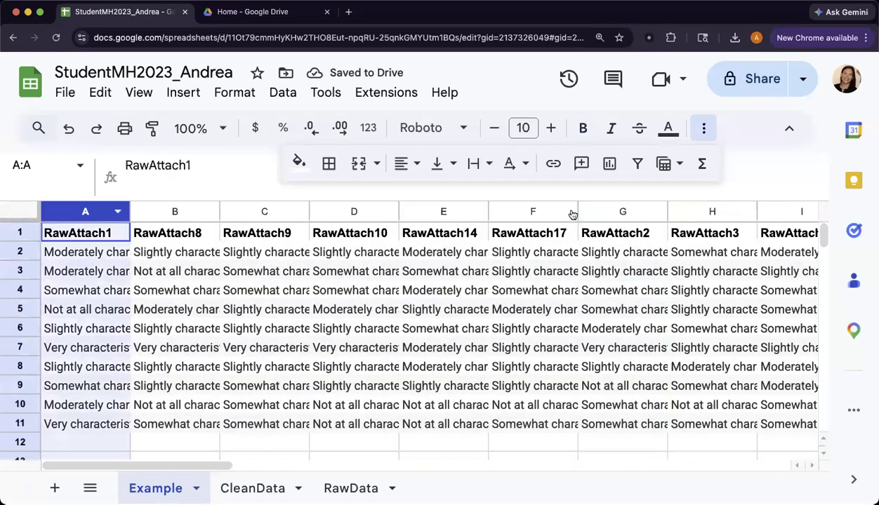
{"action": "left_click", "coordinate": [573, 211], "text": "shift"}
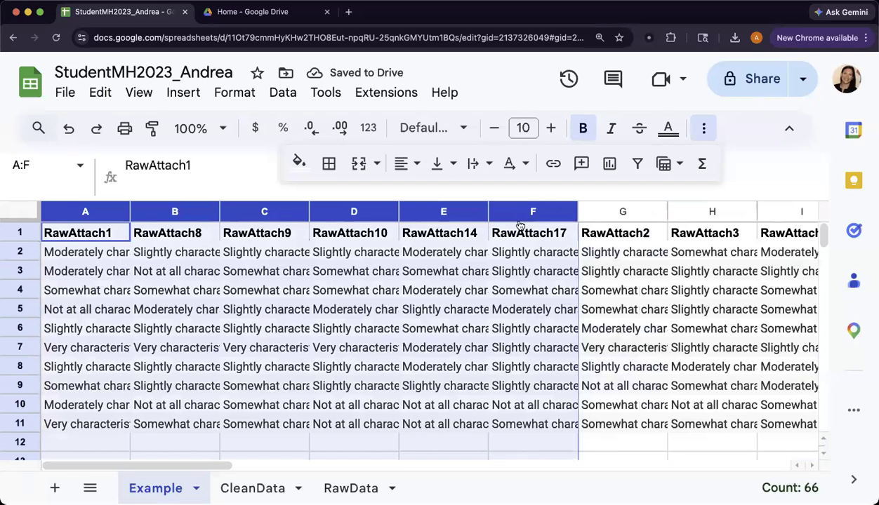
{"action": "right_click", "coordinate": [519, 224]}
{"action": "left_click", "coordinate": [622, 304]}
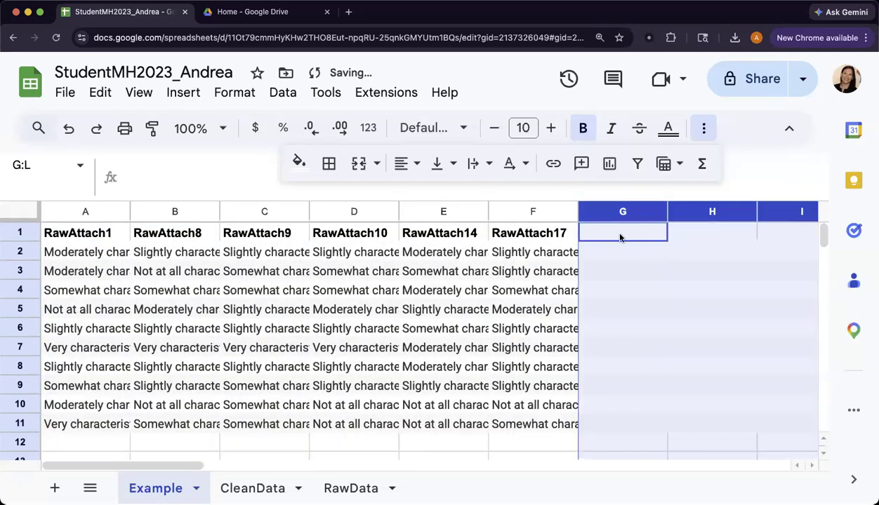
- Enter the header Close1 in G1 and fill the series across to Close6 in L1
{"action": "left_click", "coordinate": [622, 232]}
{"action": "type", "text": "Closw"}
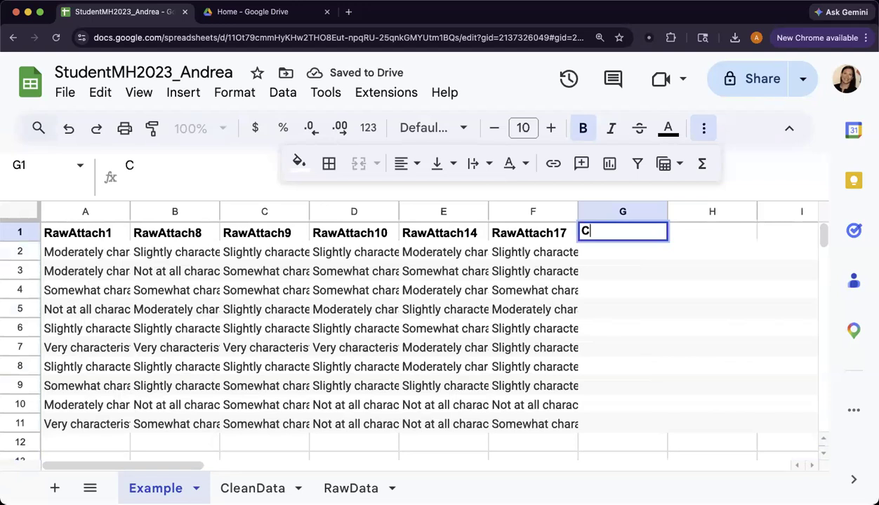
{"action": "key", "text": "BackSpace"}
{"action": "type", "text": "e"}
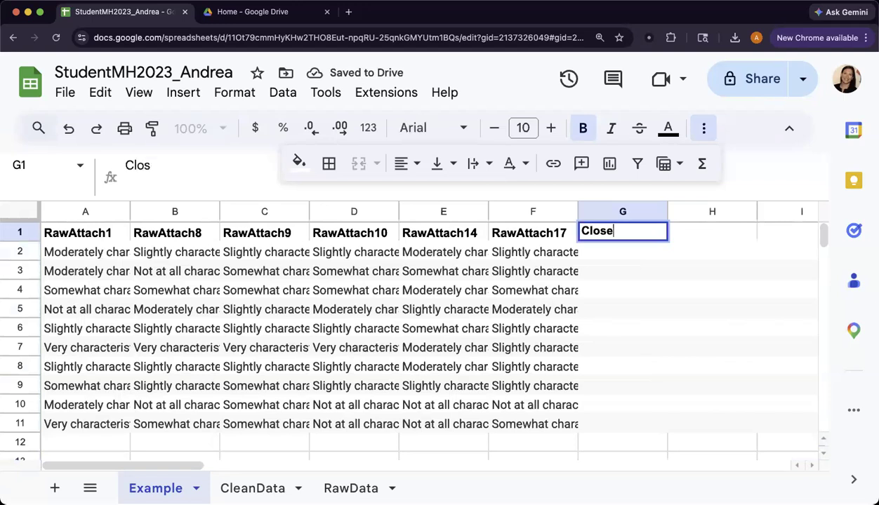
{"action": "type", "text": "1"}
{"action": "key", "text": "Return"}
{"action": "key", "text": "Up"}
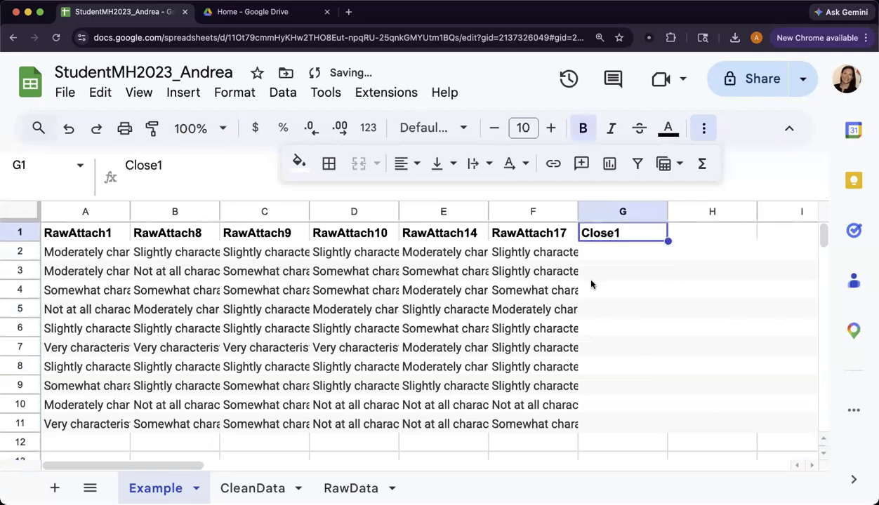
{"action": "scroll", "coordinate": [590, 282], "scroll_direction": "right", "scroll_amount": 5}
{"action": "left_click_drag", "start_coordinate": [686, 240], "coordinate": [685, 240]}
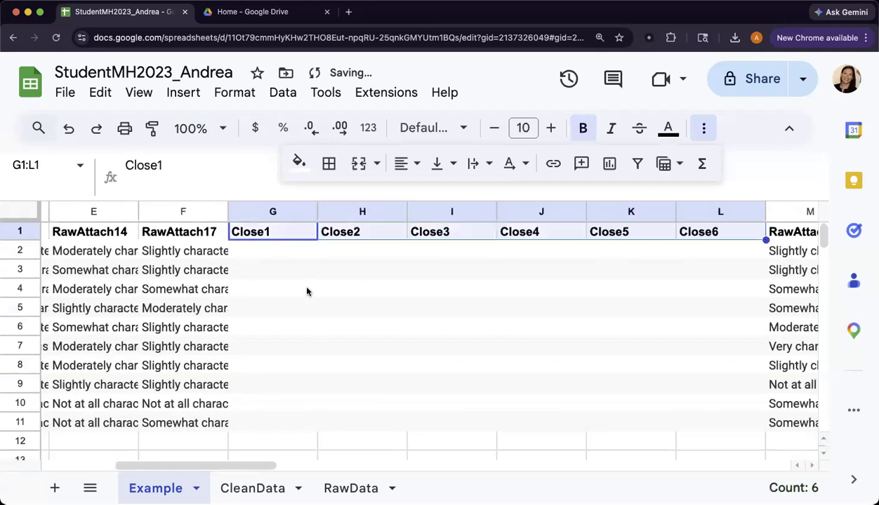
{"action": "key", "text": "Down"}
{"action": "scroll", "coordinate": [307, 291], "scroll_direction": "left", "scroll_amount": 3}
{"action": "scroll", "coordinate": [306, 292], "scroll_direction": "left", "scroll_amount": 2}
- Check the Depend subscale items in the PDF and move the RawAttach3, RawAttach4 and RawAttach7 columns directly after Close6
{"action": "scroll", "coordinate": [307, 291], "scroll_direction": "right", "scroll_amount": 10}
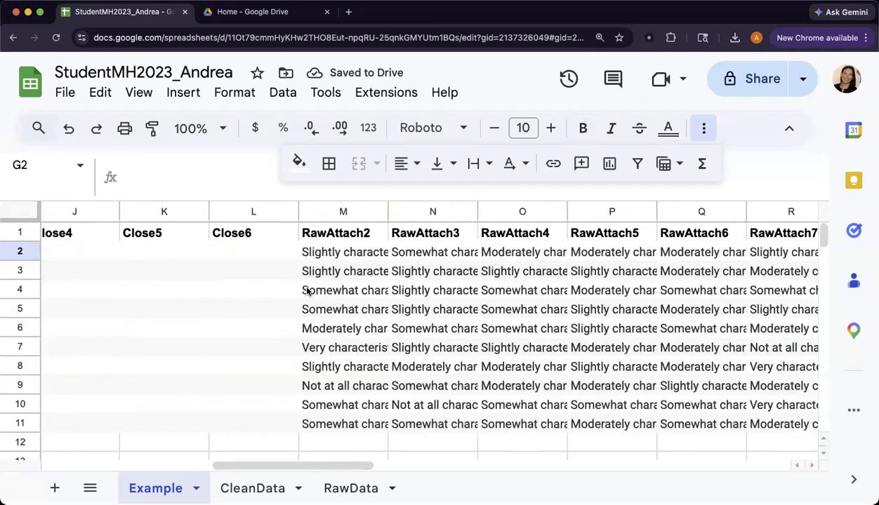
{"action": "scroll", "coordinate": [307, 291], "scroll_direction": "right", "scroll_amount": 2}
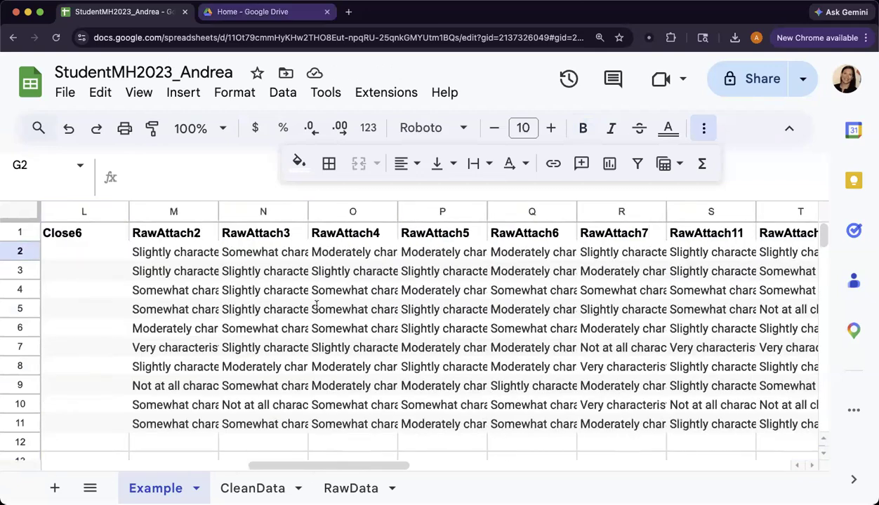
{"action": "key", "text": "ctrl+Tab"}
{"action": "scroll", "coordinate": [294, 149], "scroll_direction": "down", "scroll_amount": 3}
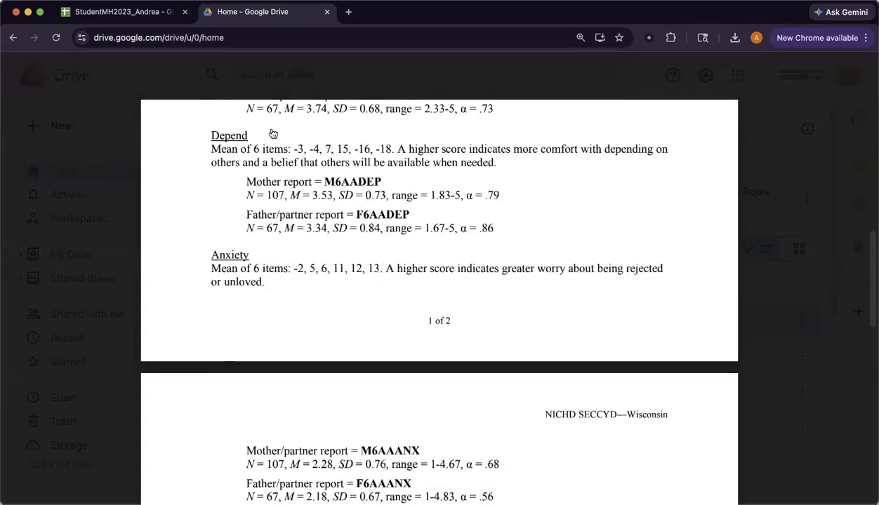
{"action": "key", "text": "ctrl+shift+Tab"}
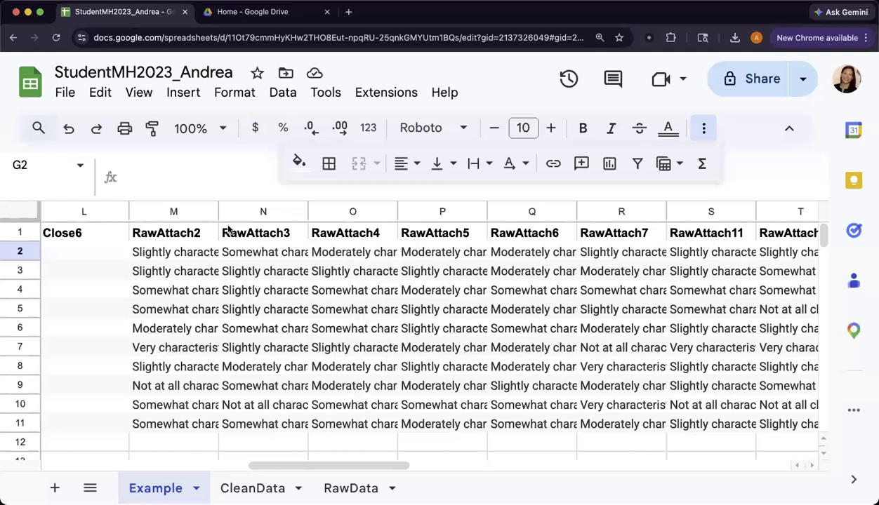
{"action": "left_click", "coordinate": [260, 212]}
{"action": "left_click_drag", "start_coordinate": [260, 212], "coordinate": [182, 211]}
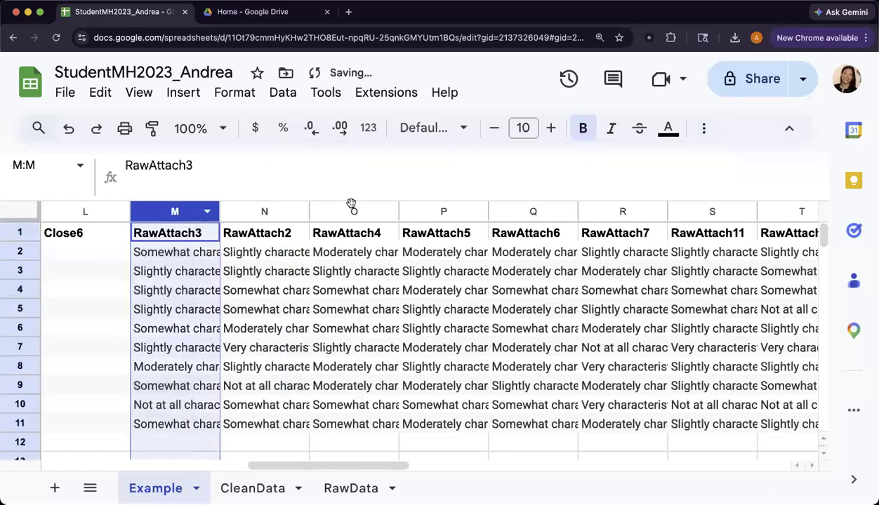
{"action": "left_click", "coordinate": [382, 211]}
{"action": "left_click_drag", "start_coordinate": [598, 211], "coordinate": [350, 211]}
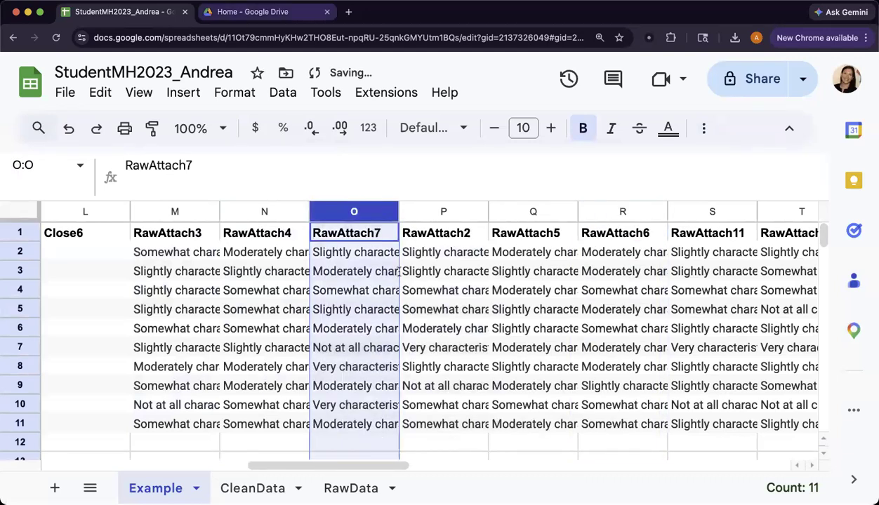
- Recheck the Depend items in the PDF and move the RawAttach15 and RawAttach16 columns directly after RawAttach7
{"action": "key", "text": "ctrl+Tab"}
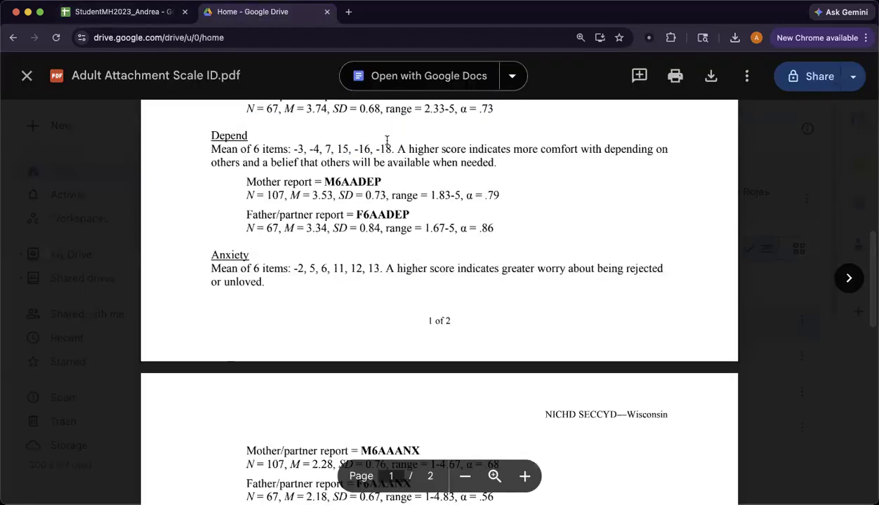
{"action": "left_click", "coordinate": [128, 16]}
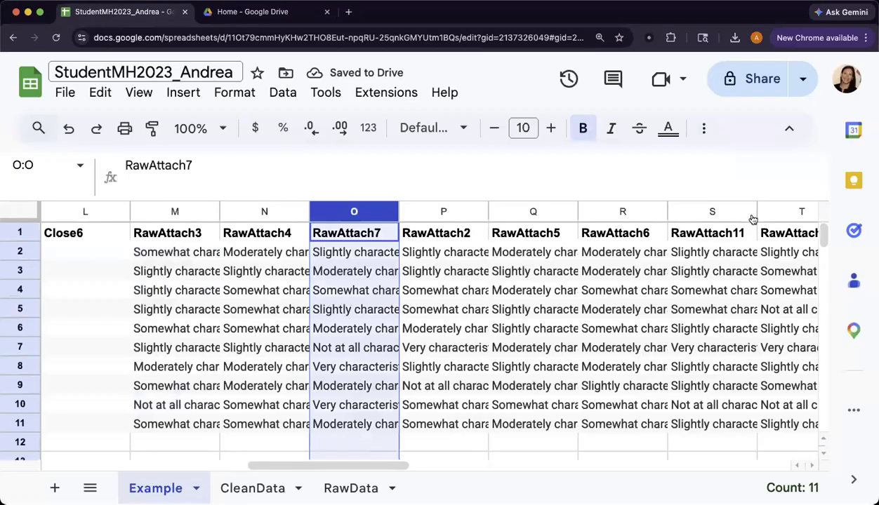
{"action": "scroll", "coordinate": [751, 218], "scroll_direction": "right", "scroll_amount": 3}
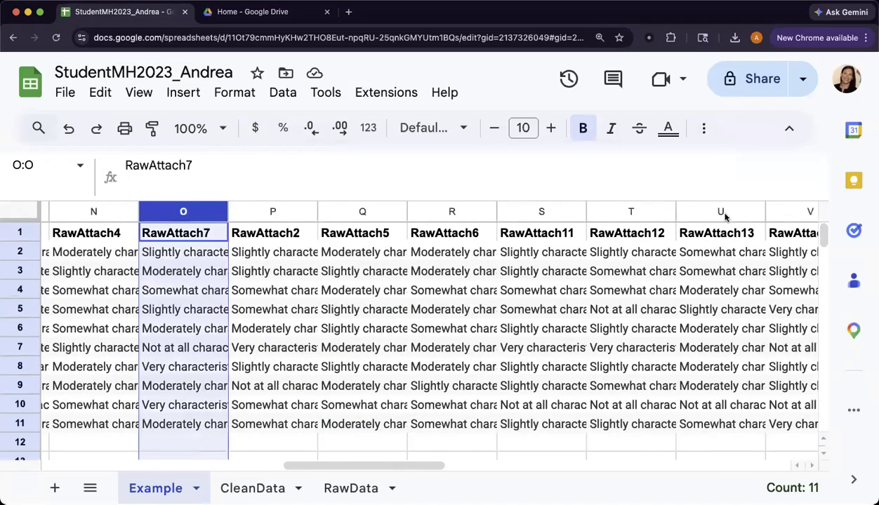
{"action": "scroll", "coordinate": [725, 216], "scroll_direction": "right", "scroll_amount": 2}
{"action": "left_click_drag", "start_coordinate": [714, 208], "coordinate": [159, 223]}
{"action": "scroll", "coordinate": [693, 204], "scroll_direction": "right", "scroll_amount": 2}
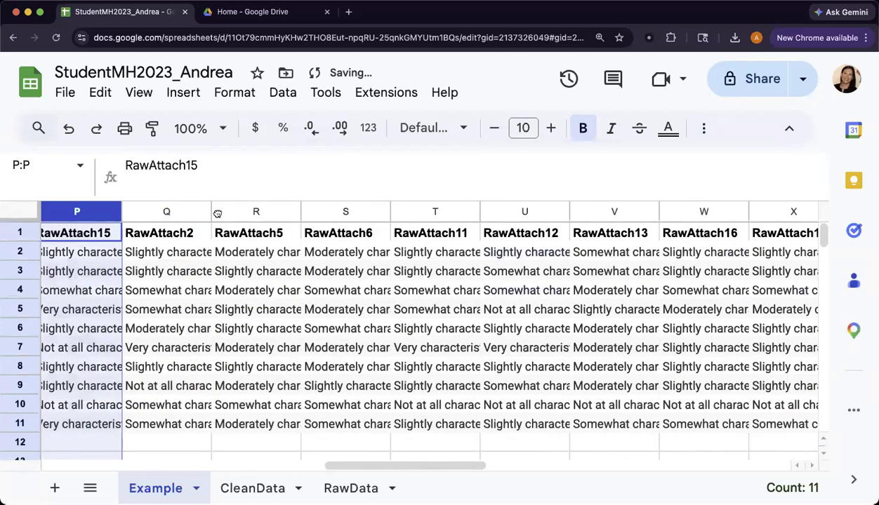
{"action": "left_click_drag", "start_coordinate": [704, 211], "coordinate": [189, 219]}
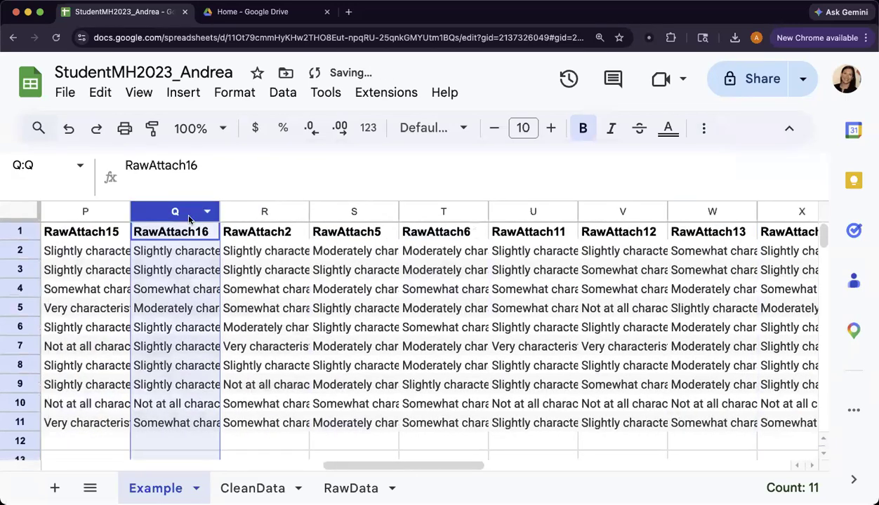
- Move the RawAttach18 column directly after RawAttach16 to complete the Depend item group
{"action": "scroll", "coordinate": [523, 239], "scroll_direction": "right", "scroll_amount": 4}
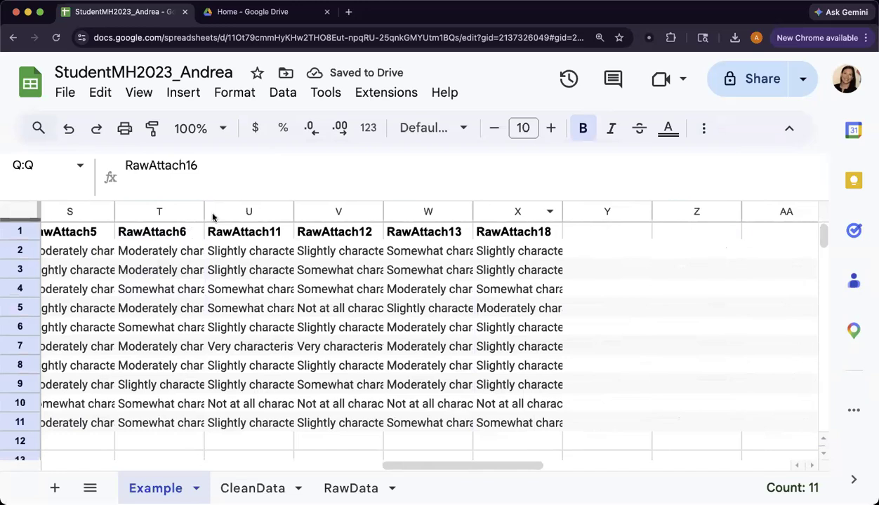
{"action": "left_click", "coordinate": [517, 211]}
{"action": "left_click_drag", "start_coordinate": [500, 210], "coordinate": [264, 241]}
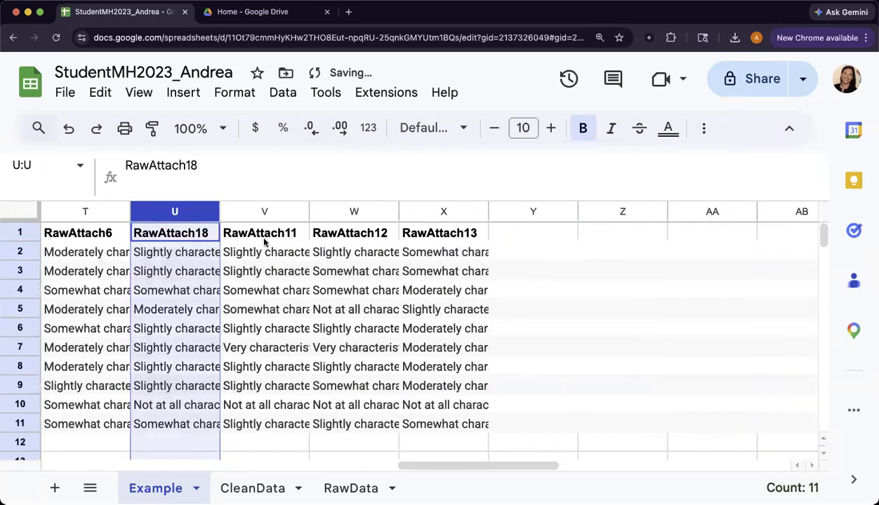
{"action": "scroll", "coordinate": [264, 241], "scroll_direction": "left", "scroll_amount": 5}
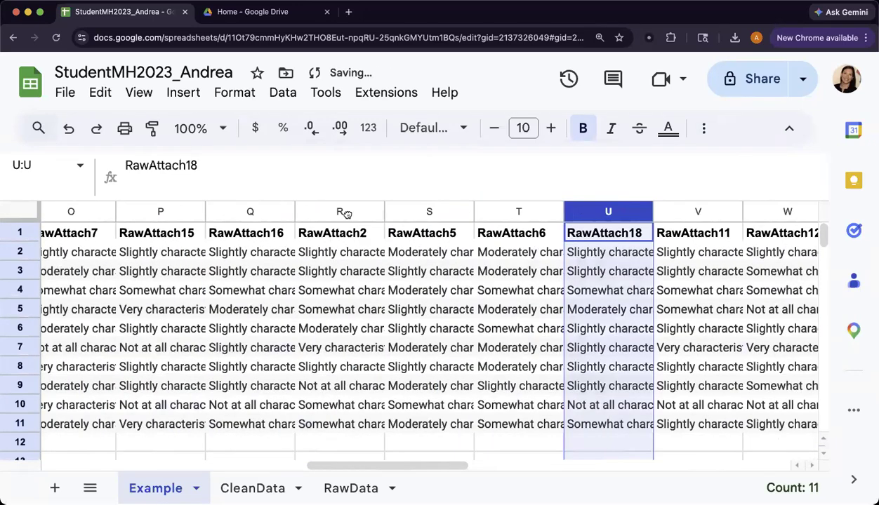
{"action": "left_click_drag", "start_coordinate": [389, 260], "coordinate": [388, 260]}
{"action": "scroll", "coordinate": [388, 260], "scroll_direction": "left", "scroll_amount": 2}
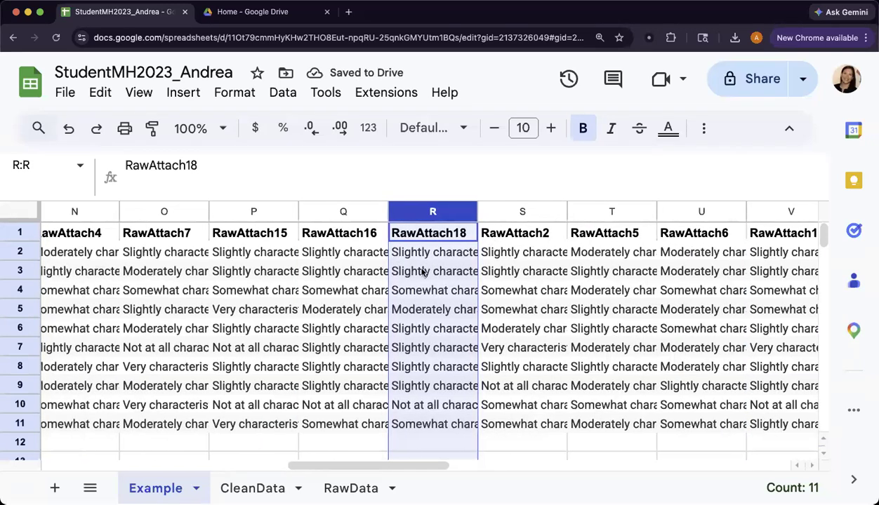
- Insert six blank columns directly after RawAttach18, matching the six Depend item columns M through R
{"action": "scroll", "coordinate": [423, 272], "scroll_direction": "left", "scroll_amount": 2}
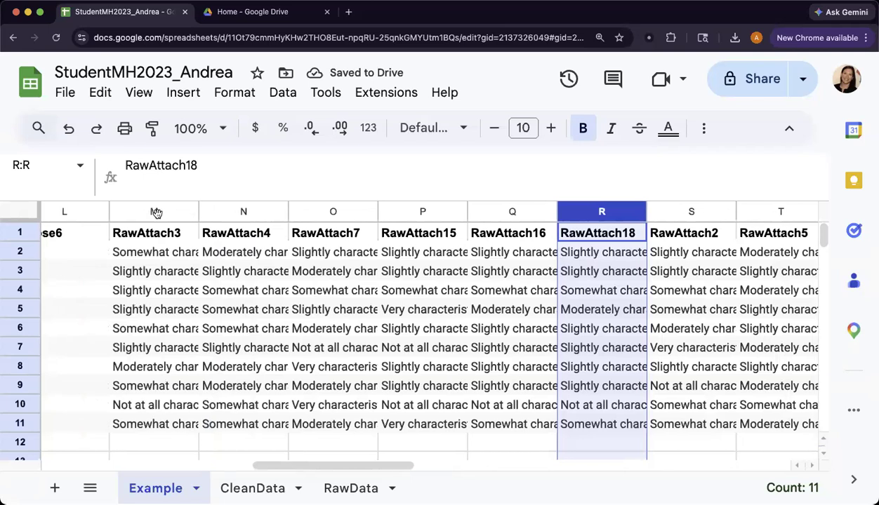
{"action": "left_click", "coordinate": [156, 213]}
{"action": "left_click_drag", "start_coordinate": [228, 214], "coordinate": [581, 211]}
{"action": "right_click", "coordinate": [580, 210]}
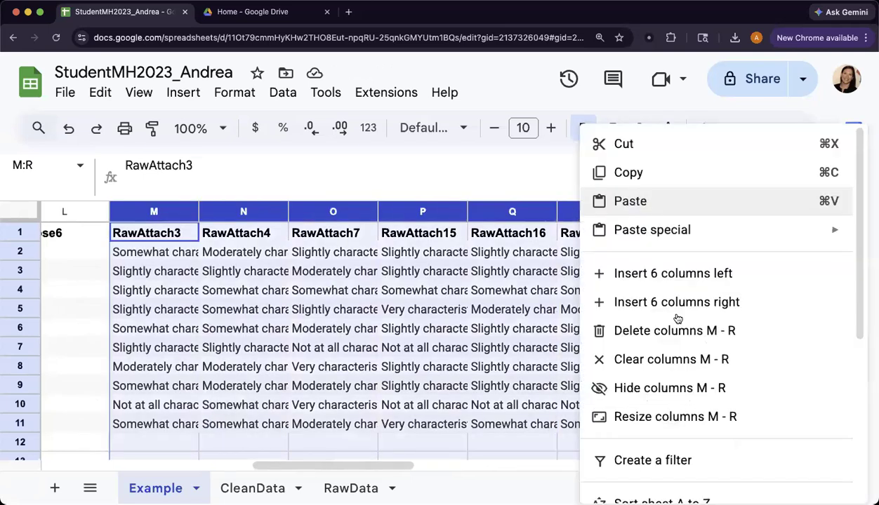
{"action": "left_click", "coordinate": [646, 303]}
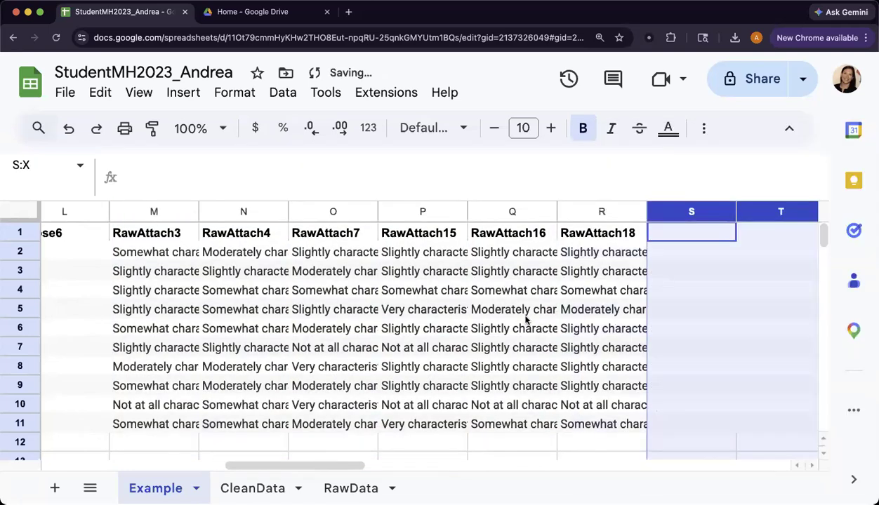
- Enter the header Depend1 in S1 and fill the series across to Depend6 in X1
{"action": "scroll", "coordinate": [525, 320], "scroll_direction": "right", "scroll_amount": 5}
{"action": "left_click", "coordinate": [549, 231]}
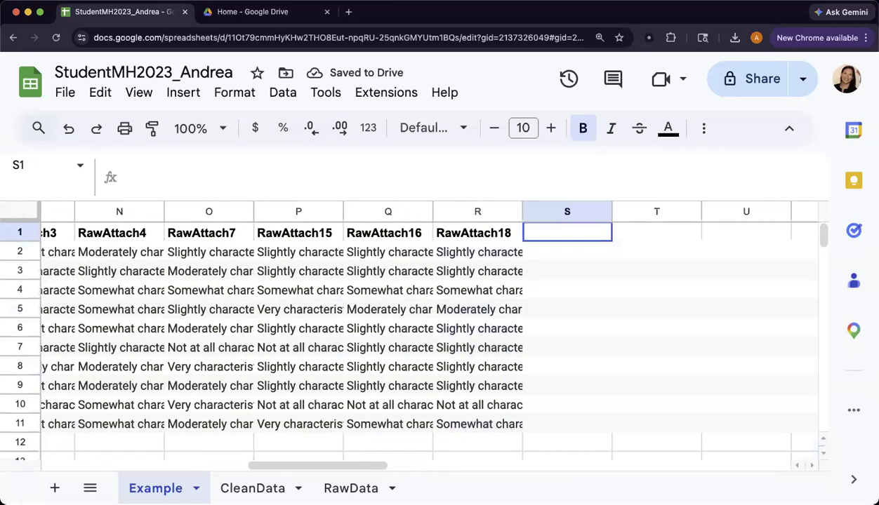
{"action": "type", "text": "Depend"}
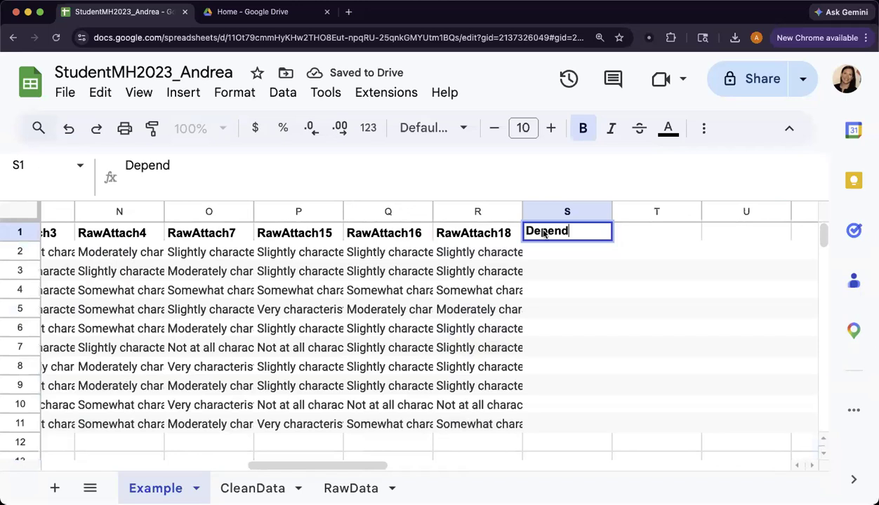
{"action": "type", "text": "1"}
{"action": "key", "text": "Return"}
{"action": "key", "text": "Up"}
{"action": "scroll", "coordinate": [389, 233], "scroll_direction": "right", "scroll_amount": 5}
{"action": "left_click_drag", "start_coordinate": [261, 241], "coordinate": [628, 238]}
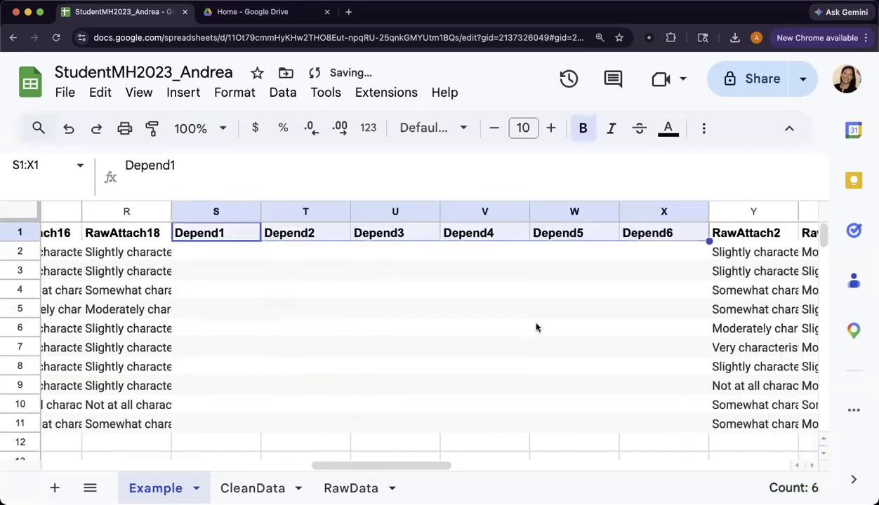
- Check the Anxiety item list in the Adult Attachment Scale PDF against the raw columns following Depend6
{"action": "scroll", "coordinate": [535, 327], "scroll_direction": "right", "scroll_amount": 6}
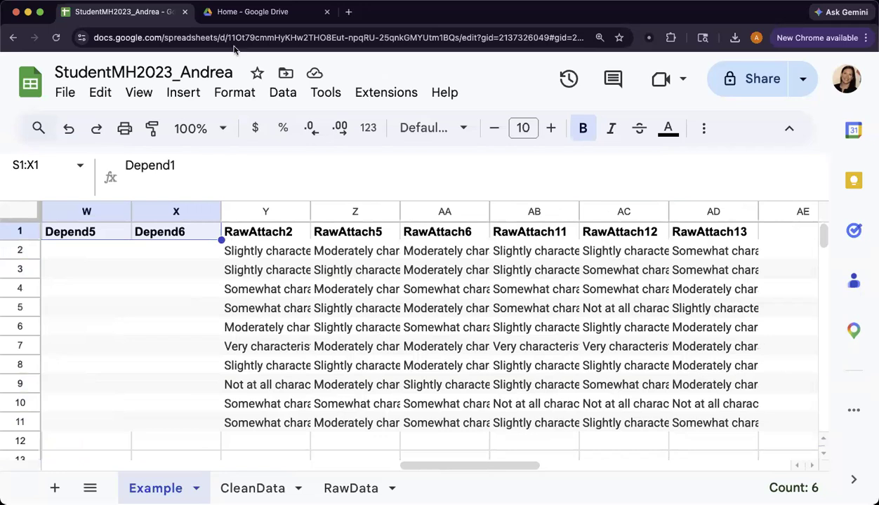
{"action": "key", "text": "ctrl+Tab"}
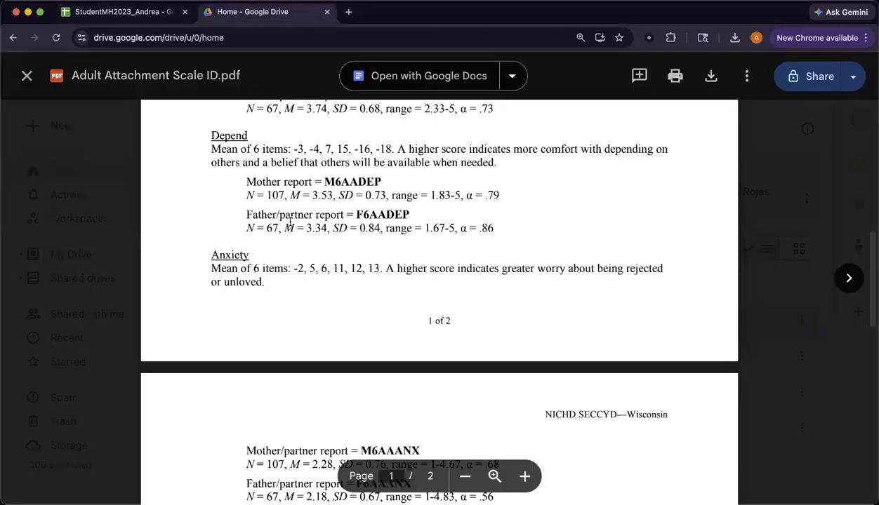
{"action": "scroll", "coordinate": [289, 221], "scroll_direction": "down", "scroll_amount": 4}
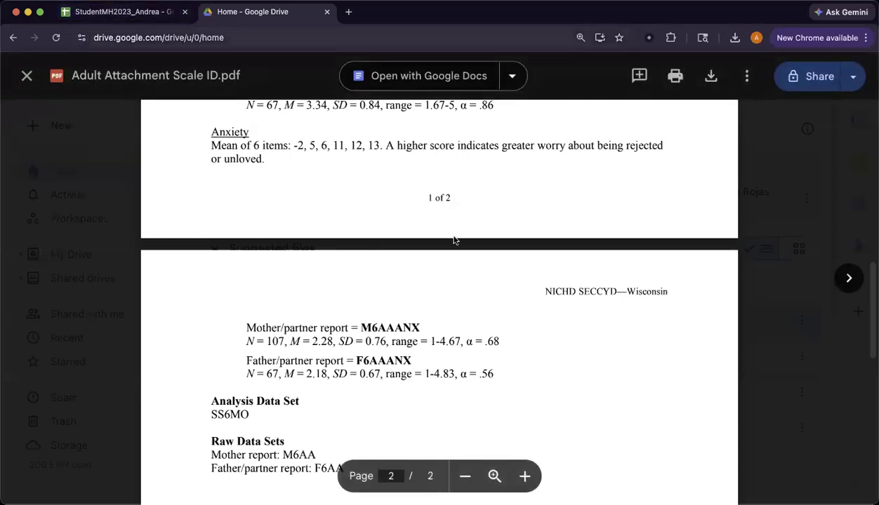
- Return to the spreadsheet and enter the header Anxiety in AE1, directly after RawAttach13
{"action": "left_click", "coordinate": [122, 12]}
{"action": "left_click", "coordinate": [550, 238]}
{"action": "left_click", "coordinate": [708, 251]}
{"action": "scroll", "coordinate": [343, 310], "scroll_direction": "right", "scroll_amount": 2}
{"action": "scroll", "coordinate": [342, 310], "scroll_direction": "right", "scroll_amount": 4}
{"action": "left_click", "coordinate": [342, 232]}
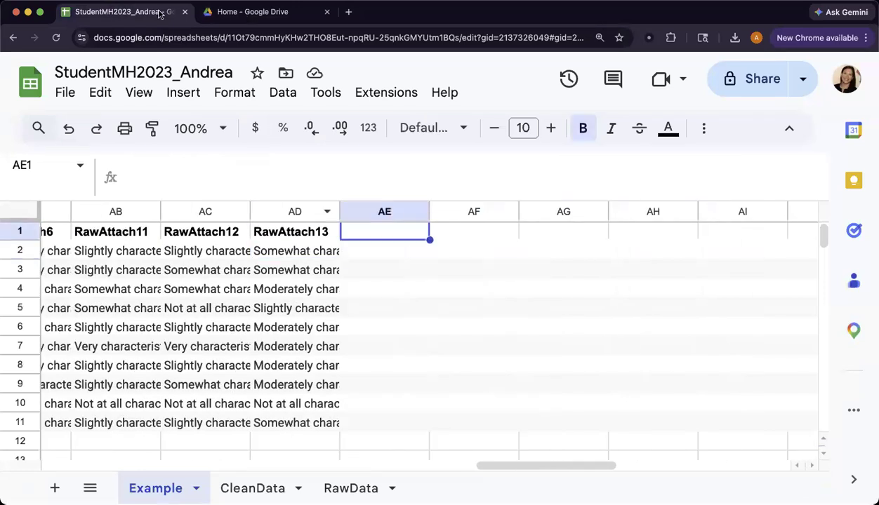
{"action": "left_click", "coordinate": [217, 11]}
{"action": "left_click", "coordinate": [123, 12]}
{"action": "type", "text": "Ani"}
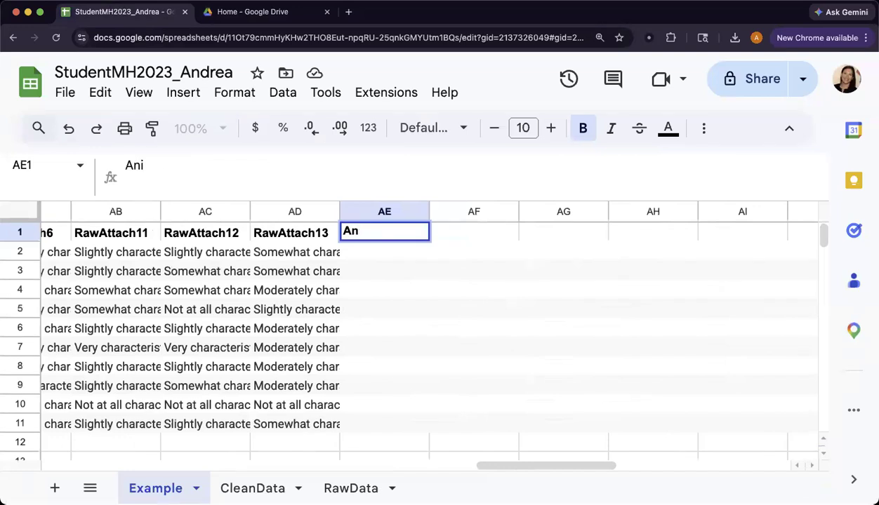
{"action": "type", "text": "iety"}
{"action": "left_click", "coordinate": [409, 270]}
{"action": "left_click", "coordinate": [423, 238]}
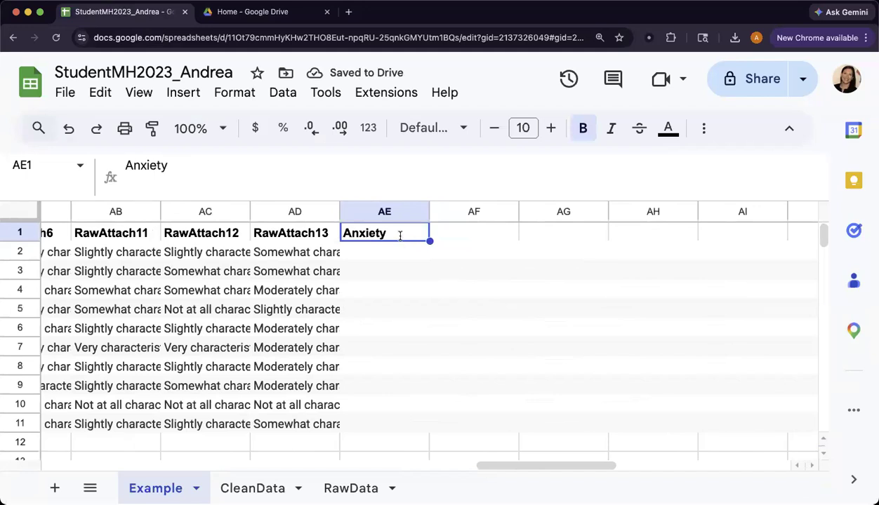
- Change the AE1 header to Anxiety1 and fill the series across to Anxiety6 in AJ1
{"action": "double_click", "coordinate": [402, 243]}
{"action": "type", "text": "1"}
{"action": "key", "text": "Return"}
{"action": "key", "text": "Up"}
{"action": "left_click_drag", "start_coordinate": [765, 245], "coordinate": [753, 245]}
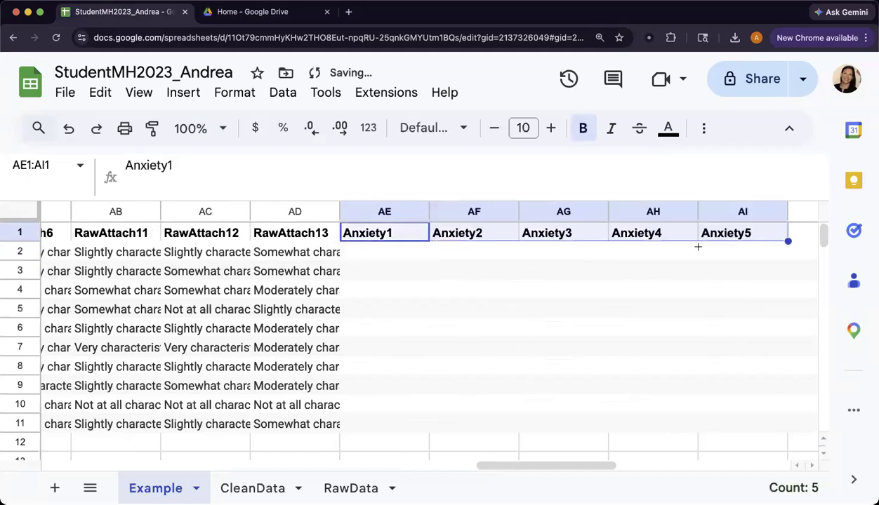
{"action": "scroll", "coordinate": [730, 242], "scroll_direction": "right", "scroll_amount": 3}
{"action": "left_click_drag", "start_coordinate": [693, 259], "coordinate": [693, 259]}
{"action": "left_click", "coordinate": [693, 259]}
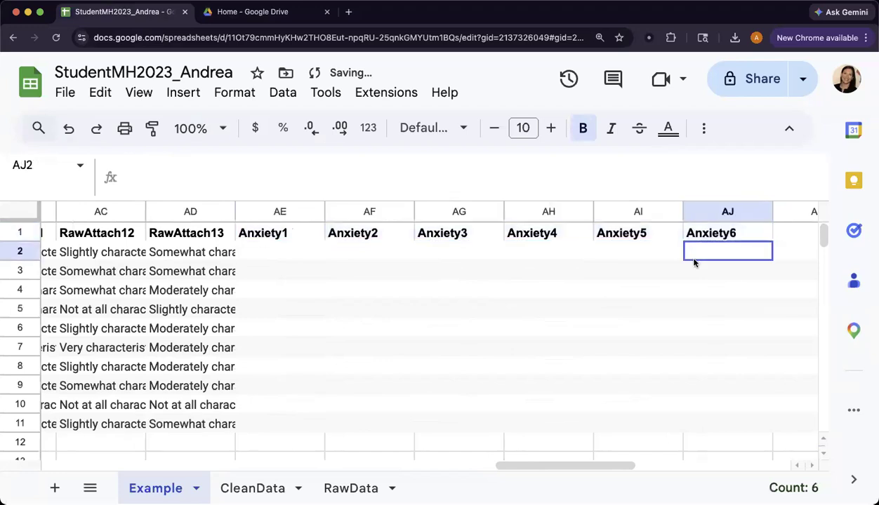
- Review the Close, Depend and Anxiety scoring lists in the PDF for items marked with a minus sign
{"action": "scroll", "coordinate": [693, 263], "scroll_direction": "left", "scroll_amount": 10}
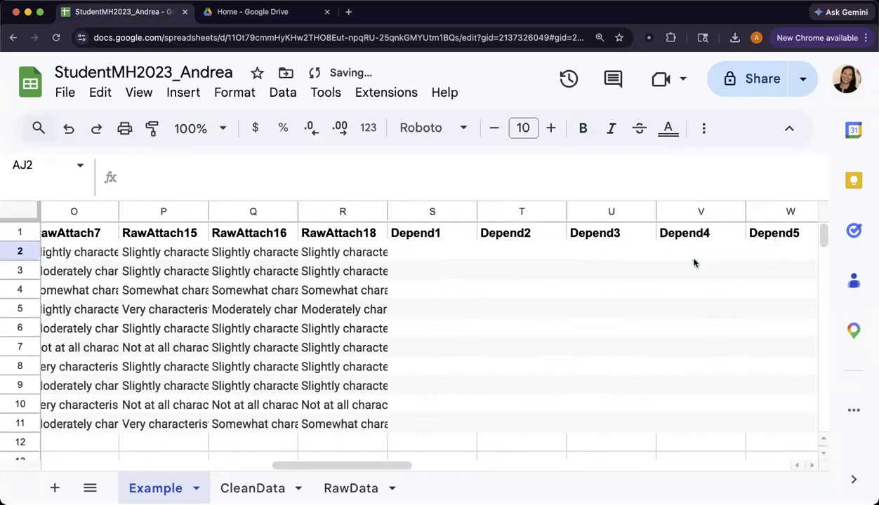
{"action": "scroll", "coordinate": [693, 263], "scroll_direction": "left", "scroll_amount": 10}
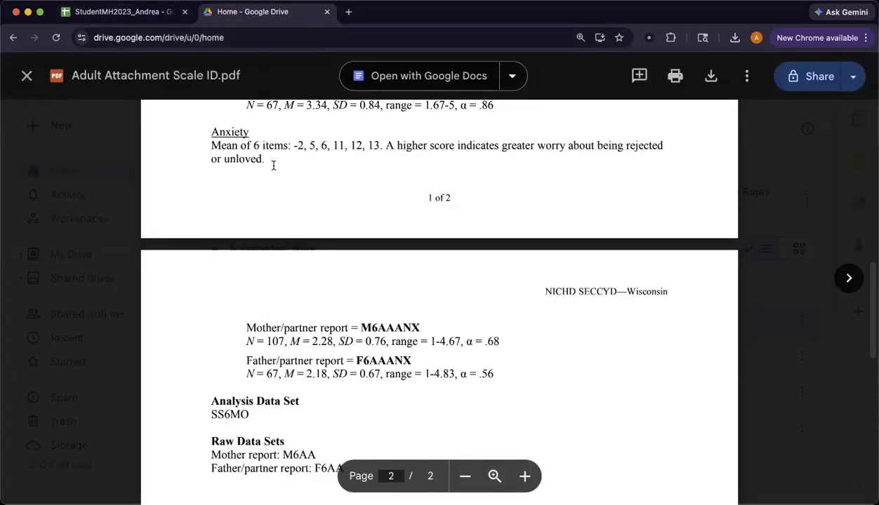
{"action": "scroll", "coordinate": [274, 165], "scroll_direction": "up", "scroll_amount": 3}
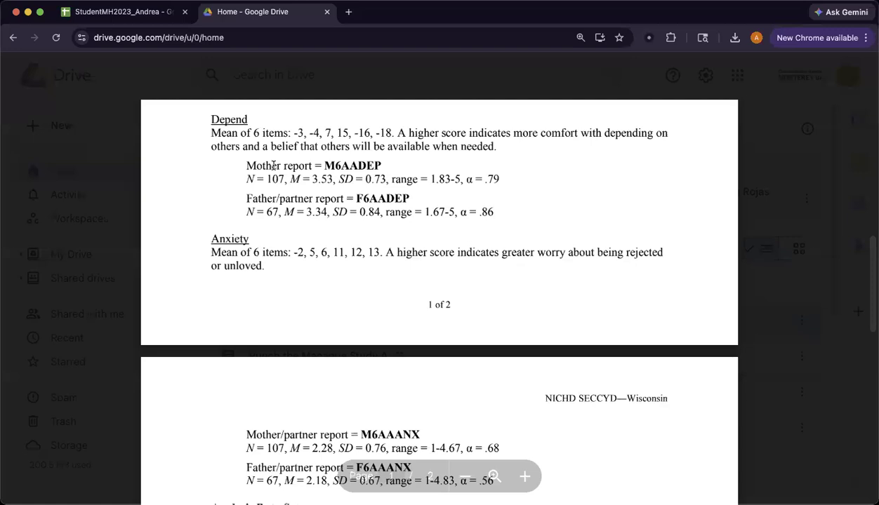
{"action": "scroll", "coordinate": [273, 165], "scroll_direction": "up", "scroll_amount": 5}
{"action": "scroll", "coordinate": [295, 157], "scroll_direction": "down", "scroll_amount": 1}
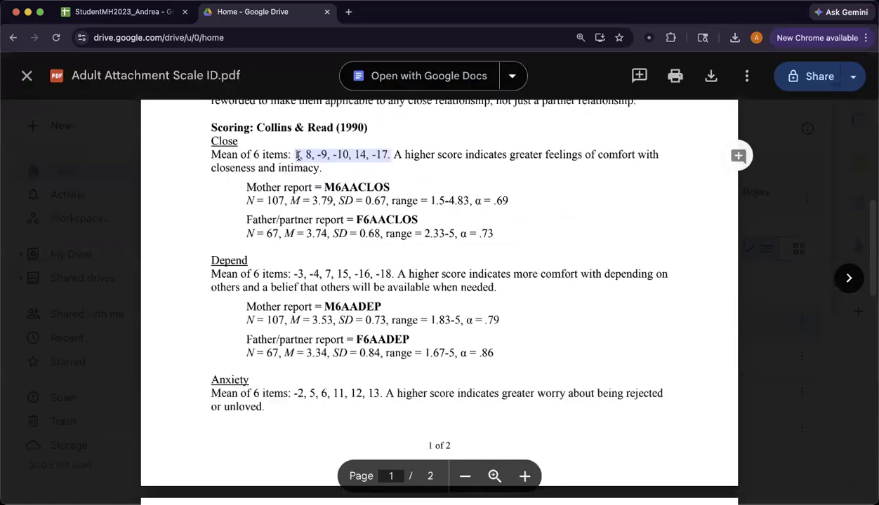
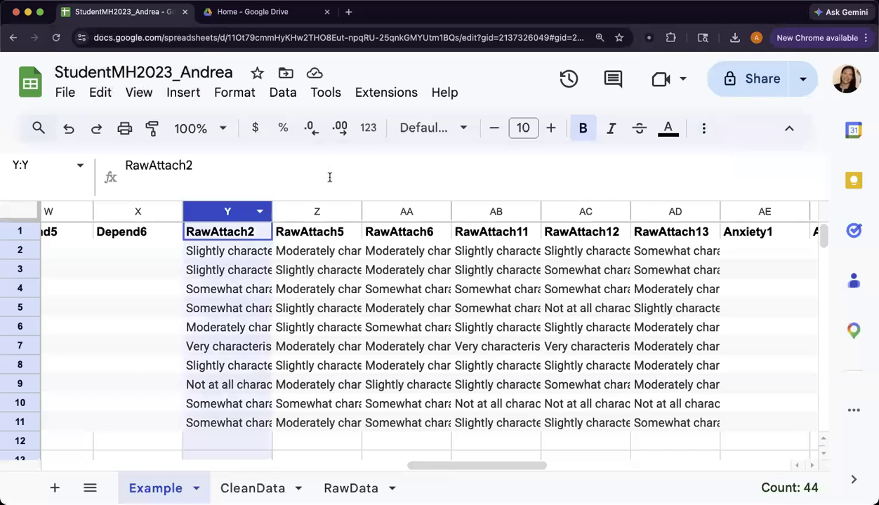
- Shade the whole RawAttach2 column with a light red fill
{"action": "left_click", "coordinate": [705, 129]}
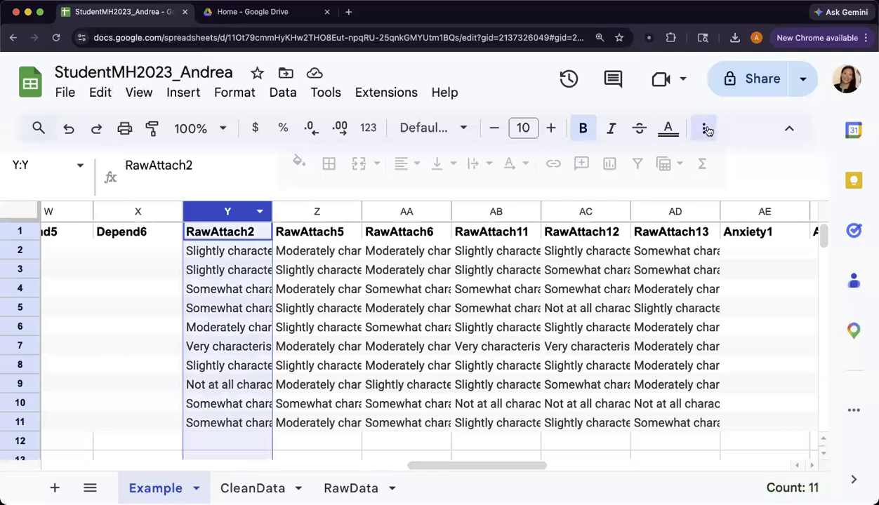
{"action": "left_click", "coordinate": [299, 163]}
{"action": "left_click", "coordinate": [323, 263]}
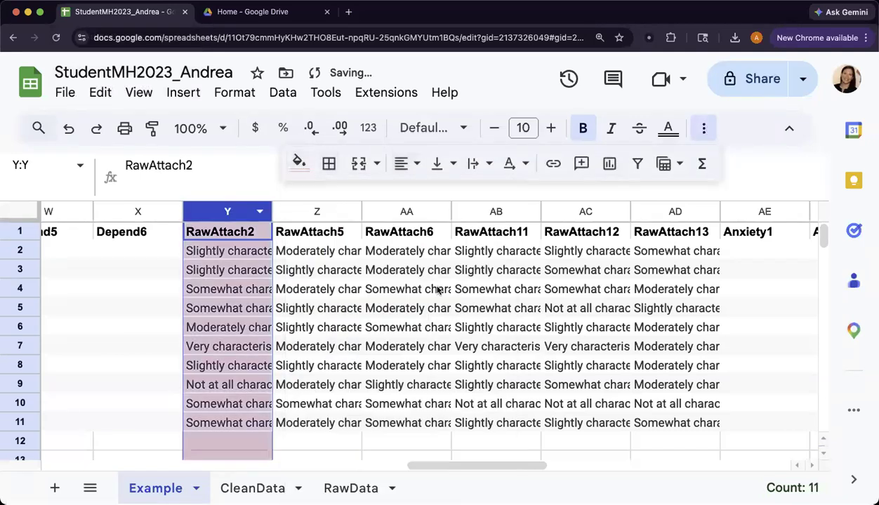
{"action": "left_click", "coordinate": [421, 289]}
- Start the Close1 formula in G2 with =IF(A2="Not at all characteristic",1 to score that RawAttach1 response as 1
{"action": "scroll", "coordinate": [505, 308], "scroll_direction": "left", "scroll_amount": 10}
{"action": "scroll", "coordinate": [511, 316], "scroll_direction": "left", "scroll_amount": 10}
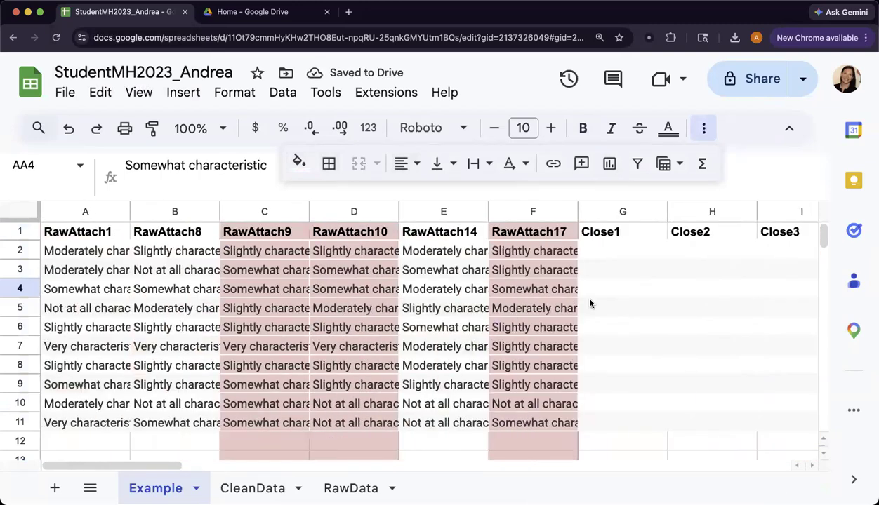
{"action": "left_click", "coordinate": [615, 253]}
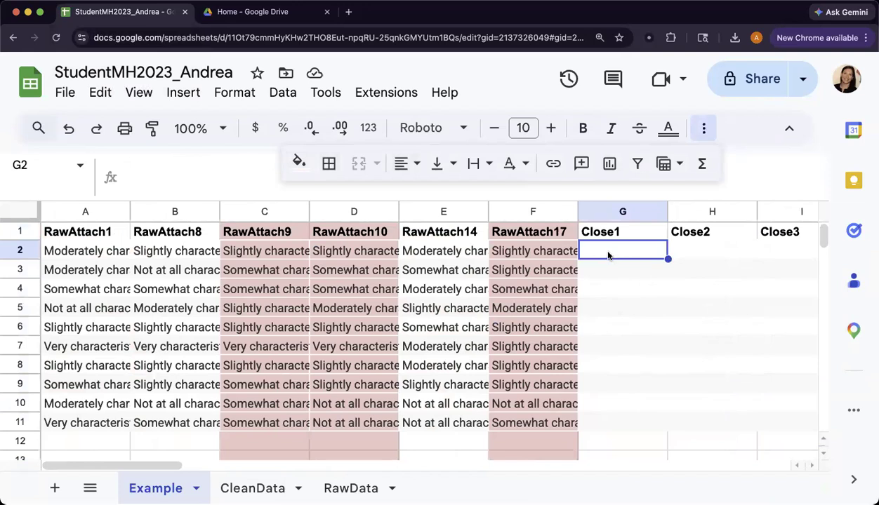
{"action": "double_click", "coordinate": [610, 252]}
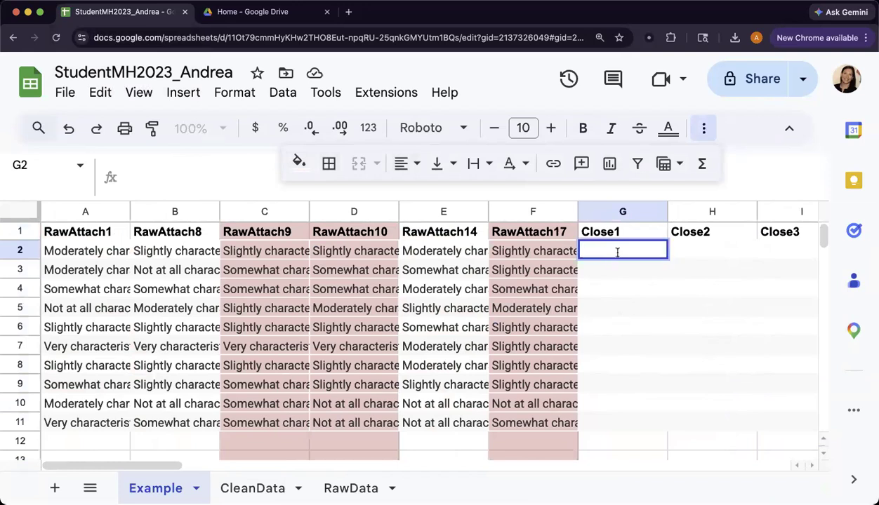
{"action": "type", "text": "="}
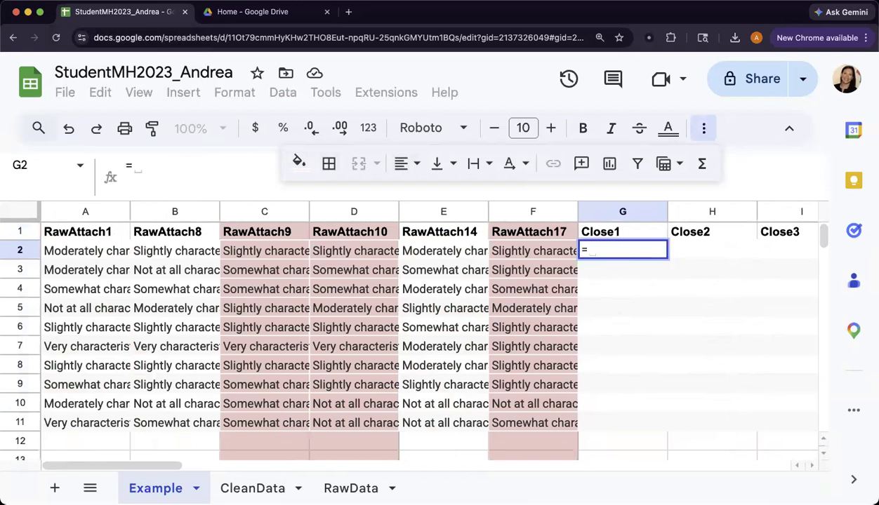
{"action": "type", "text": "IF("}
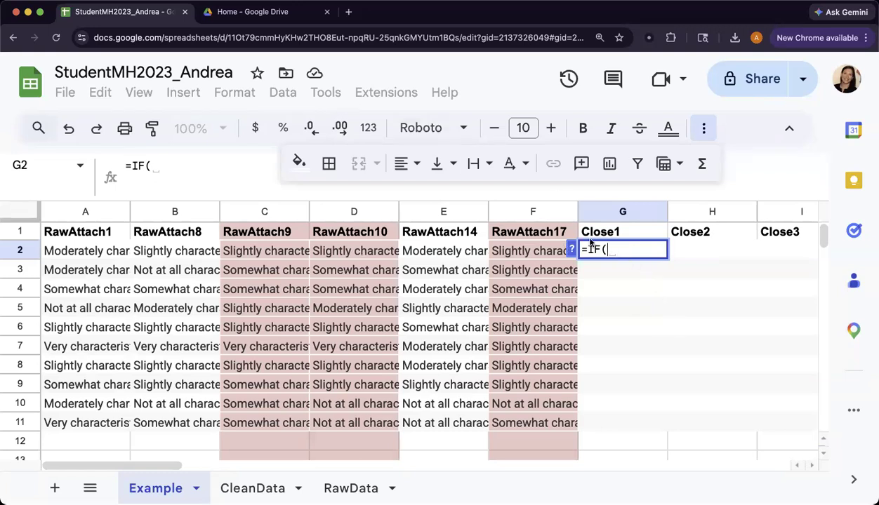
{"action": "left_click", "coordinate": [85, 254]}
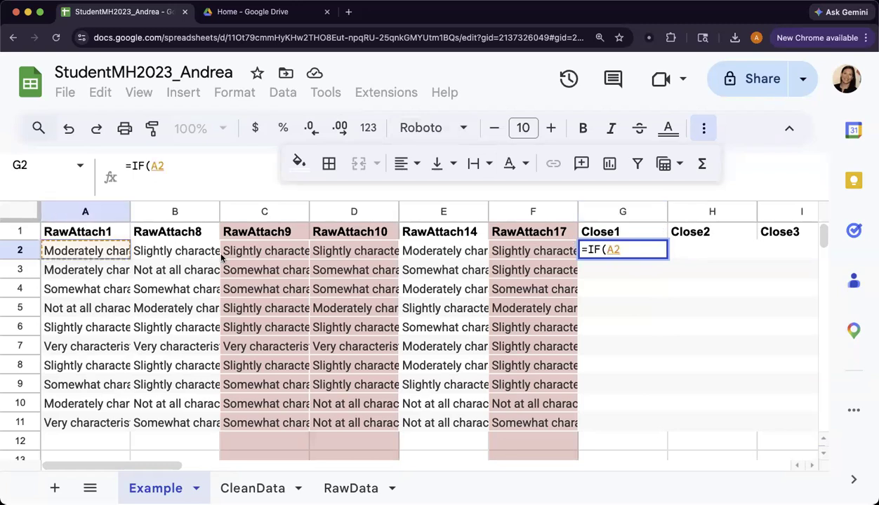
{"action": "type", "text": "="}
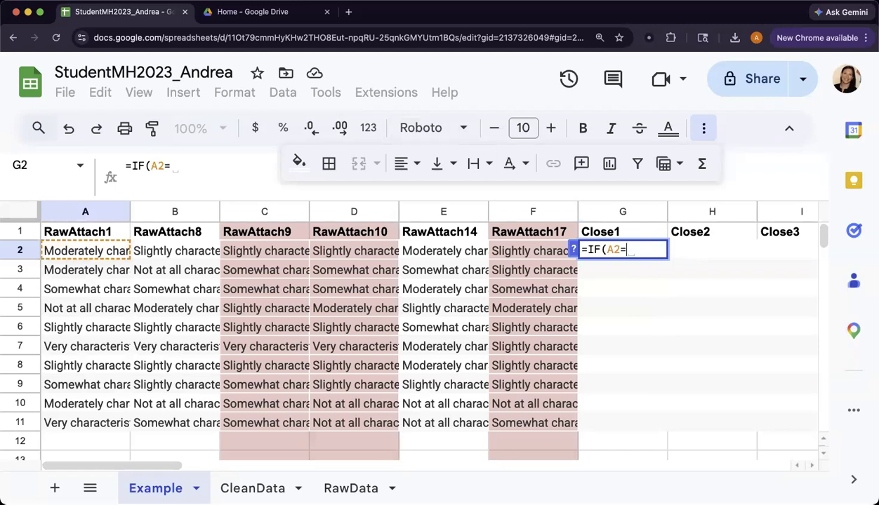
{"action": "type", "text": "\""}
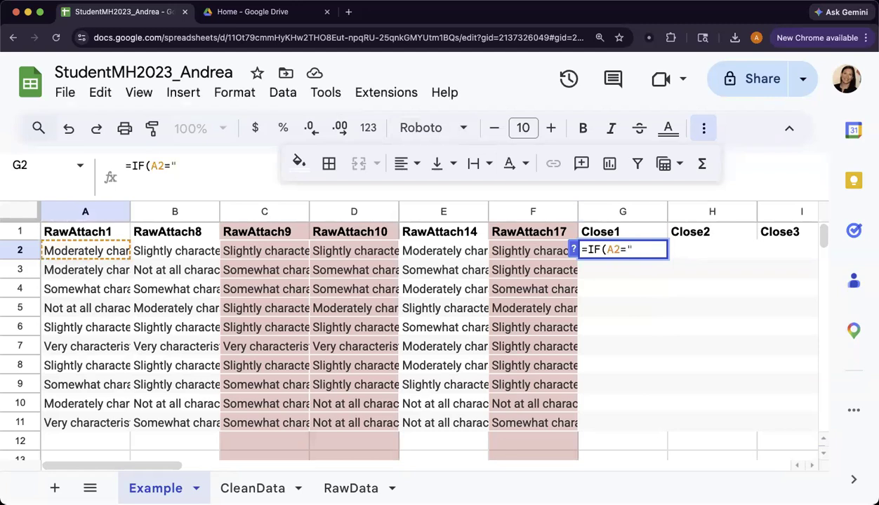
{"action": "type", "text": "Not at all ch"}
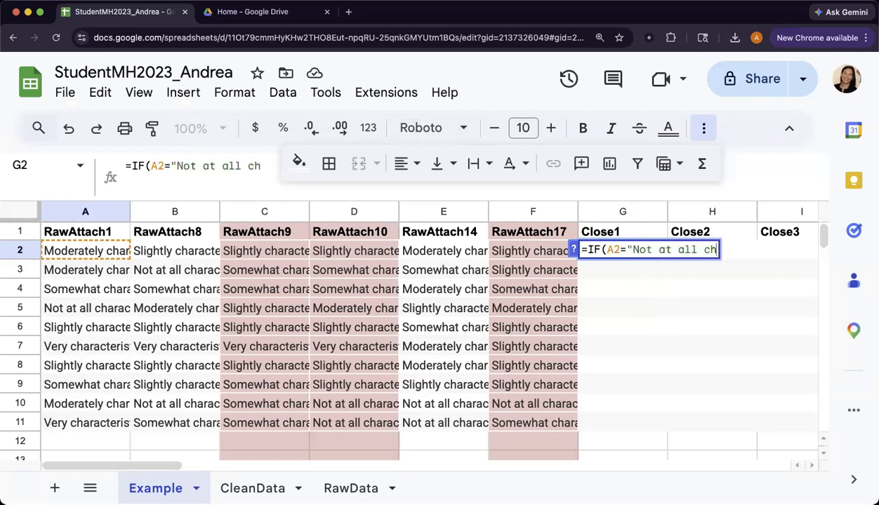
{"action": "type", "text": "aracteristic"}
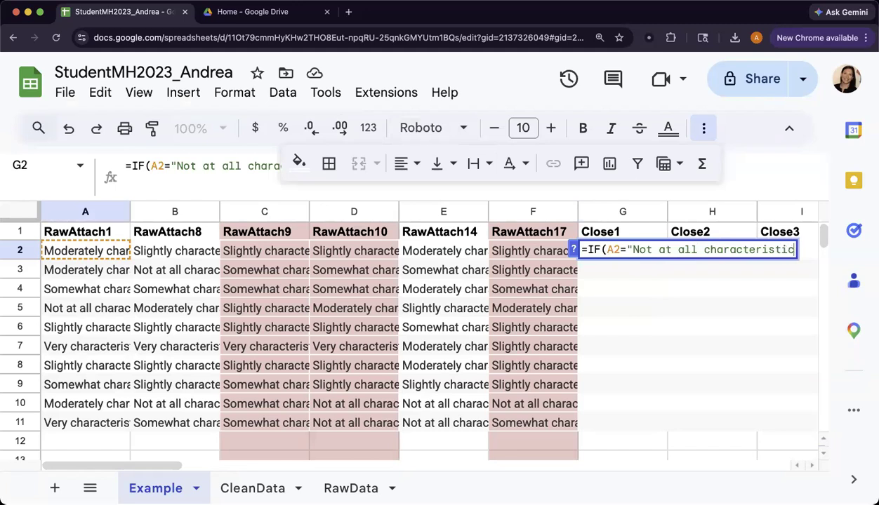
{"action": "type", "text": "\",1"}
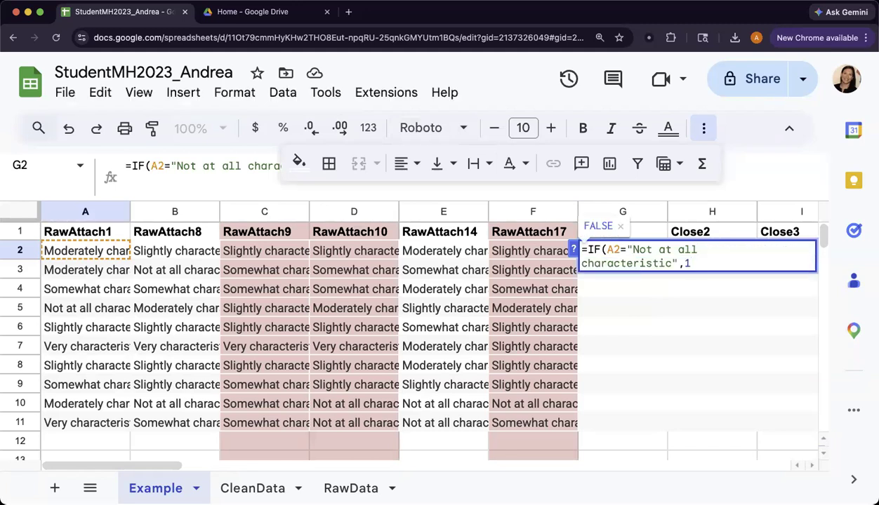
- Check the 5-point rating scale in the PDF's description and return to the spreadsheet formula
{"action": "left_click", "coordinate": [266, 14]}
{"action": "scroll", "coordinate": [329, 298], "scroll_direction": "up", "scroll_amount": 10}
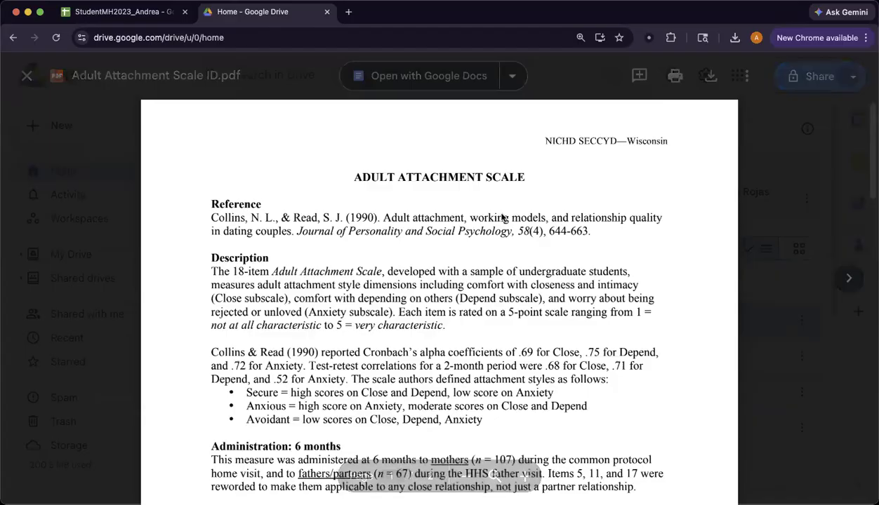
{"action": "left_click", "coordinate": [130, 21]}
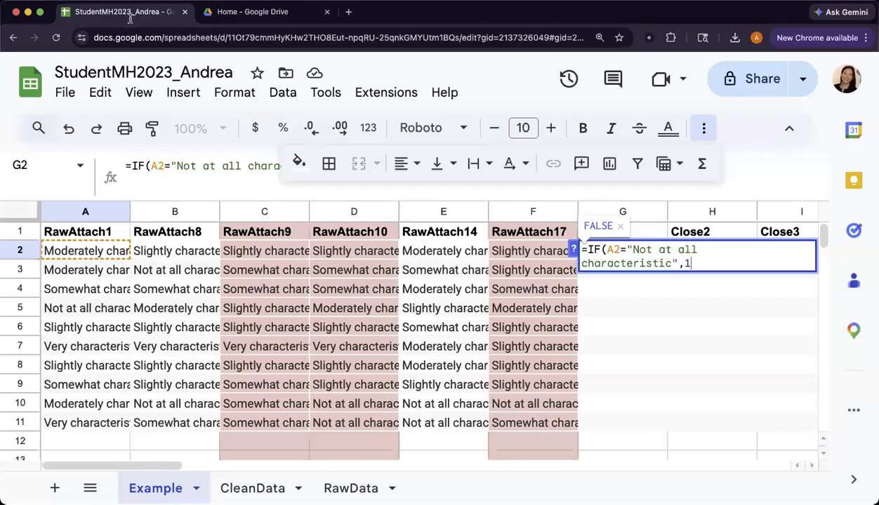
- Extend the G2 formula with a nested IF scoring A2="Slightly characteristics" as 2, and begin another IF
{"action": "type", "text": ","}
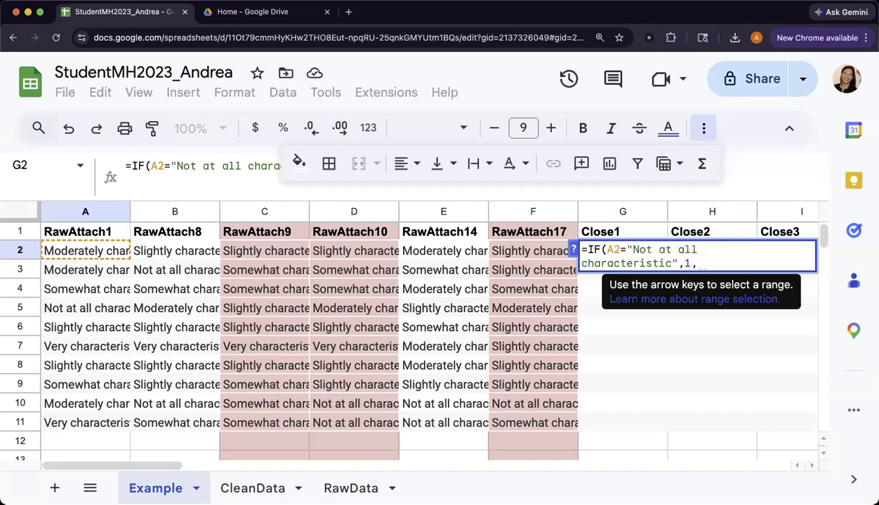
{"action": "type", "text": "IF("}
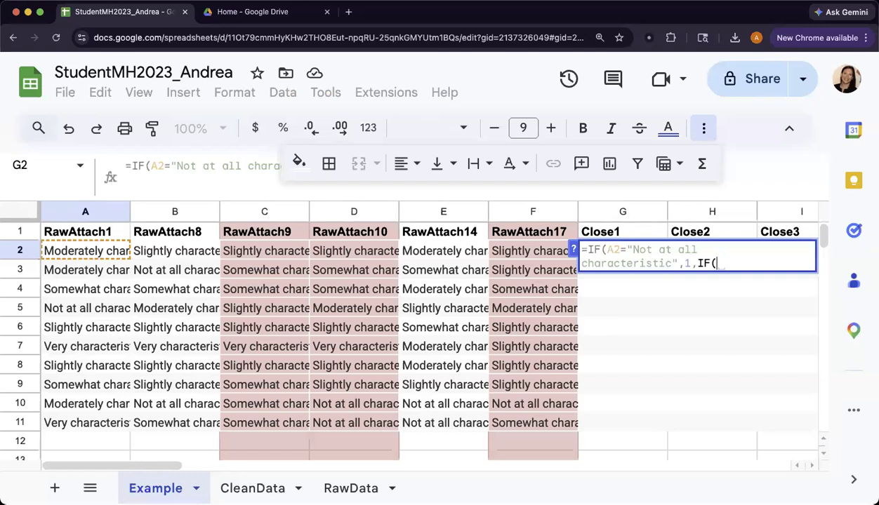
{"action": "type", "text": "A2"}
{"action": "type", "text": "="}
{"action": "type", "text": "\"Sl"}
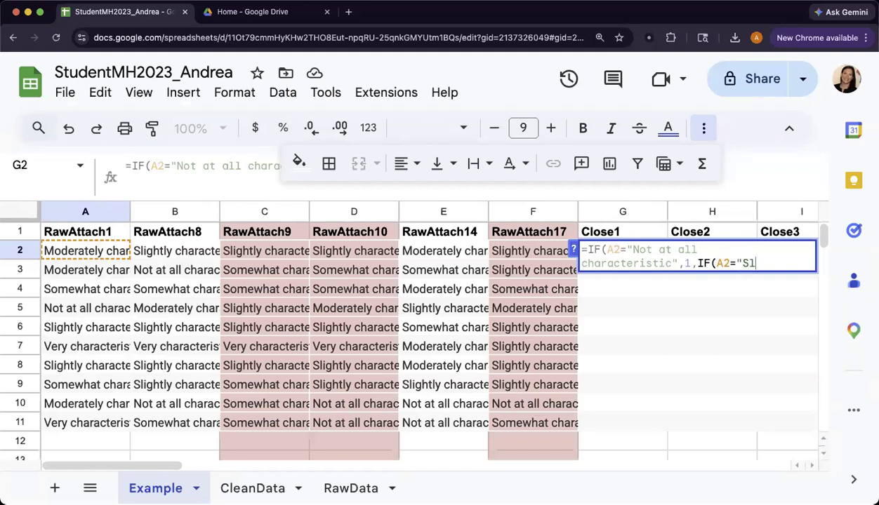
{"action": "type", "text": "ightly characteristcs"}
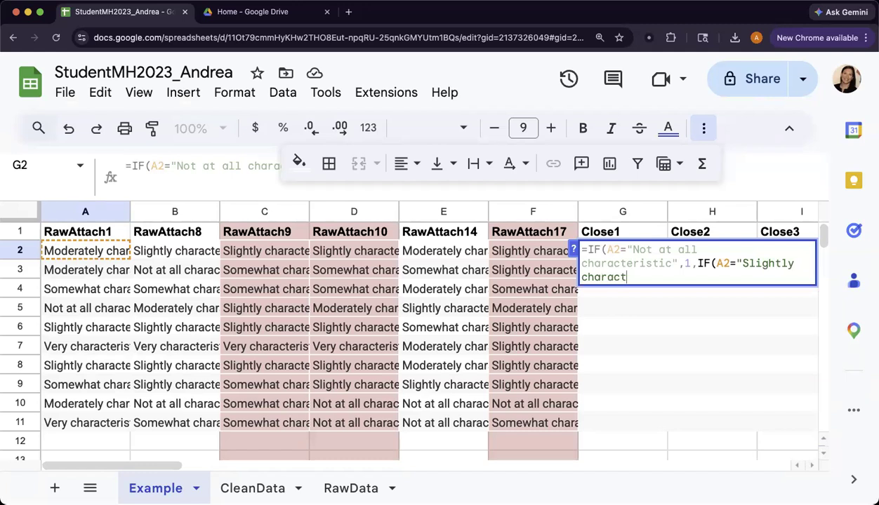
{"action": "key", "text": "BackSpace"}
{"action": "key", "text": "BackSpace"}
{"action": "key", "text": "BackSpace"}
{"action": "key", "text": "BackSpace"}
{"action": "type", "text": "stics\",2,IF"}
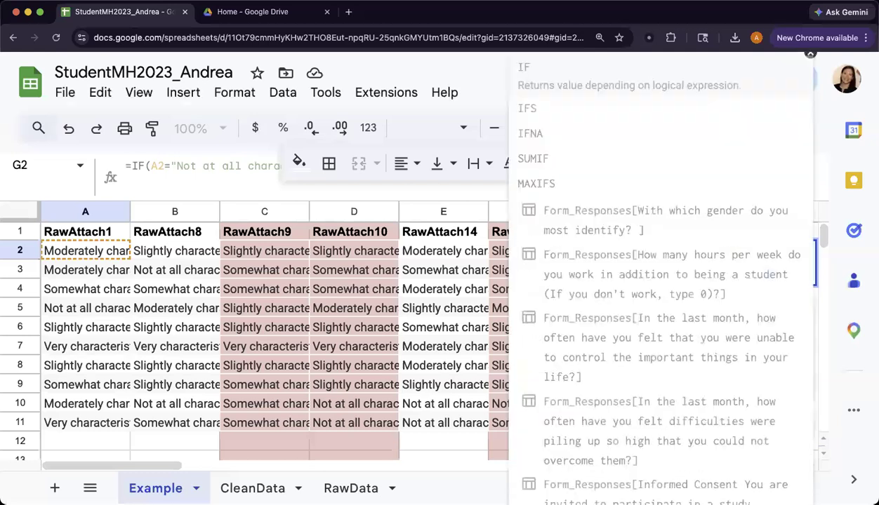
- Continue the G2 formula with a nested condition scoring A2="Moderately characteristic" as 3
{"action": "type", "text": "(A2=\""}
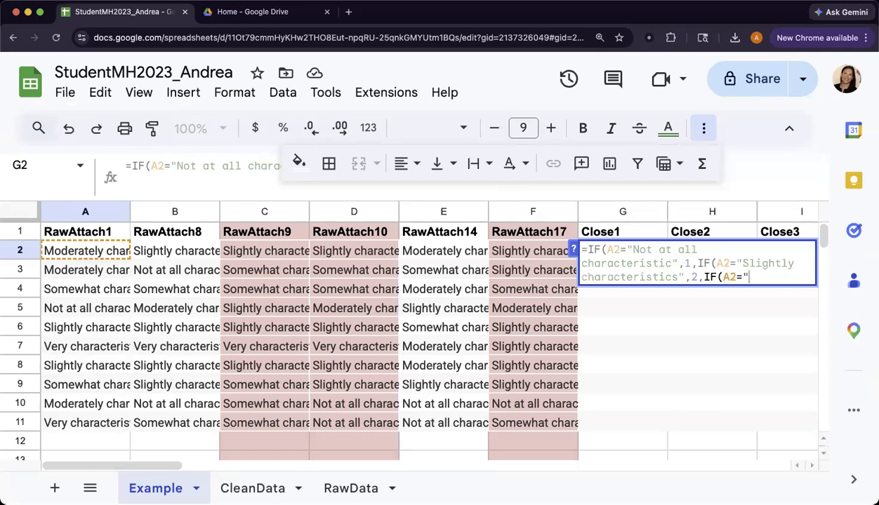
{"action": "type", "text": "Moderately"}
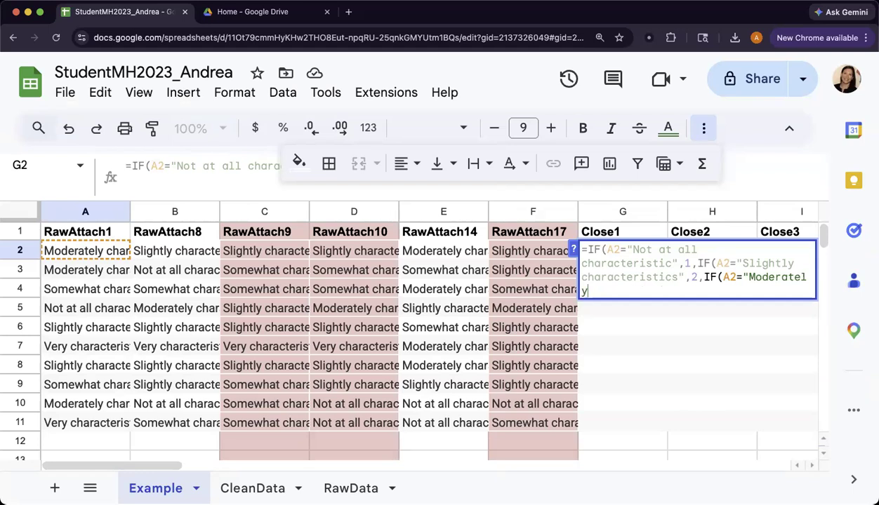
{"action": "type", "text": "characteristic\","}
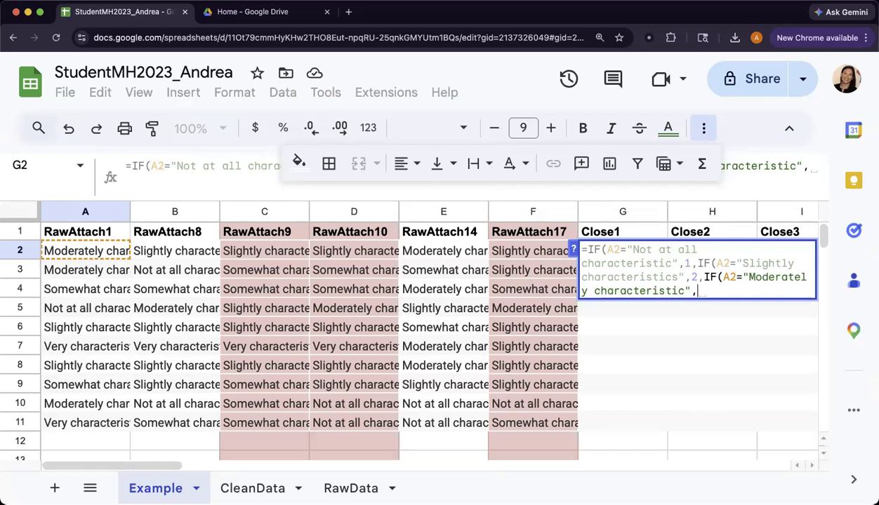
{"action": "type", "text": "3,"}
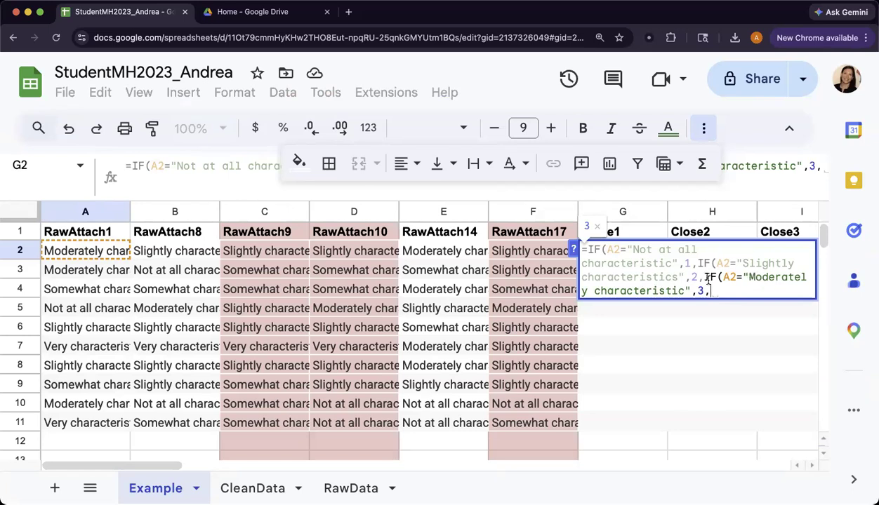
- Duplicate the last nested IF at the end of the G2 formula and change the original's text to "Somewhat characteristic"
{"action": "left_click_drag", "start_coordinate": [703, 277], "coordinate": [707, 290]}
{"action": "key", "text": "ctrl+c"}
{"action": "key", "text": "End"}
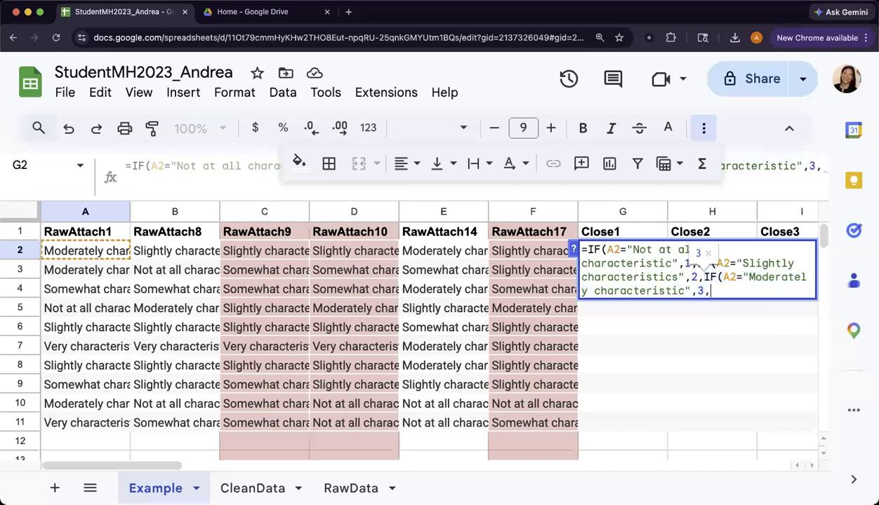
{"action": "key", "text": "ctrl+v"}
{"action": "left_click_drag", "start_coordinate": [678, 305], "coordinate": [584, 293]}
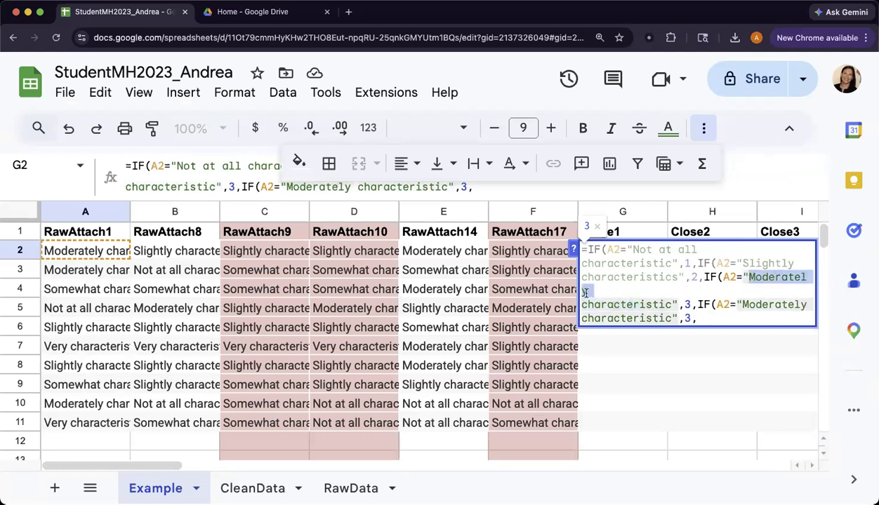
{"action": "type", "text": "Somehw"}
{"action": "type", "text": "at"}
{"action": "key", "text": "BackSpace"}
{"action": "key", "text": "BackSpace"}
{"action": "key", "text": "BackSpace"}
{"action": "key", "text": "BackSpace"}
{"action": "type", "text": "what"}
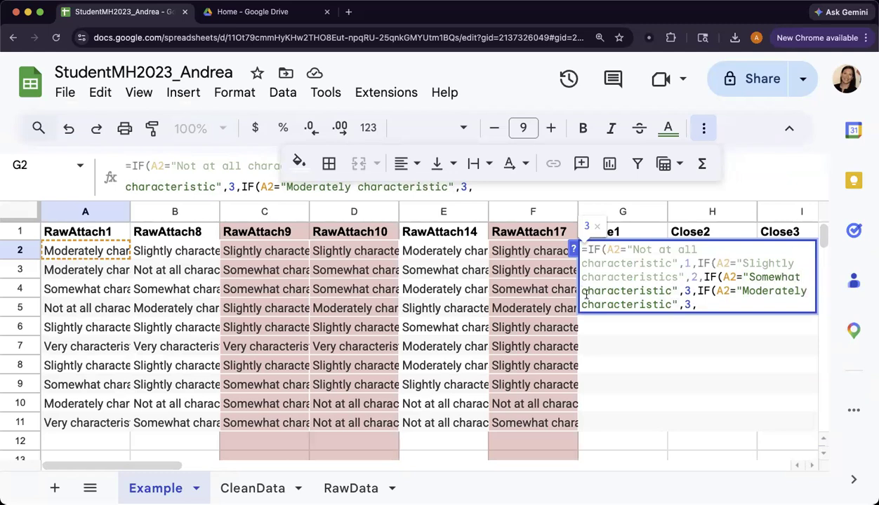
- Change the score for "Moderately characteristic" in the G2 formula to 4
{"action": "left_click", "coordinate": [700, 307]}
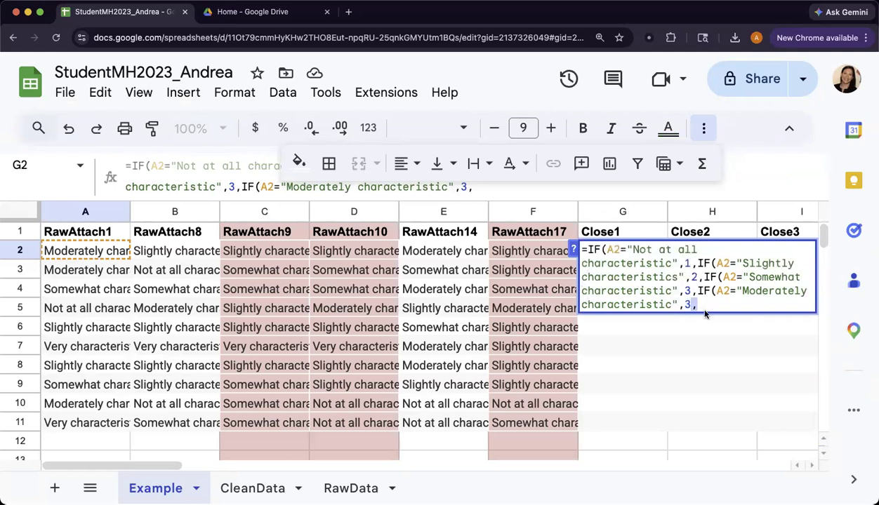
{"action": "key", "text": "BackSpace"}
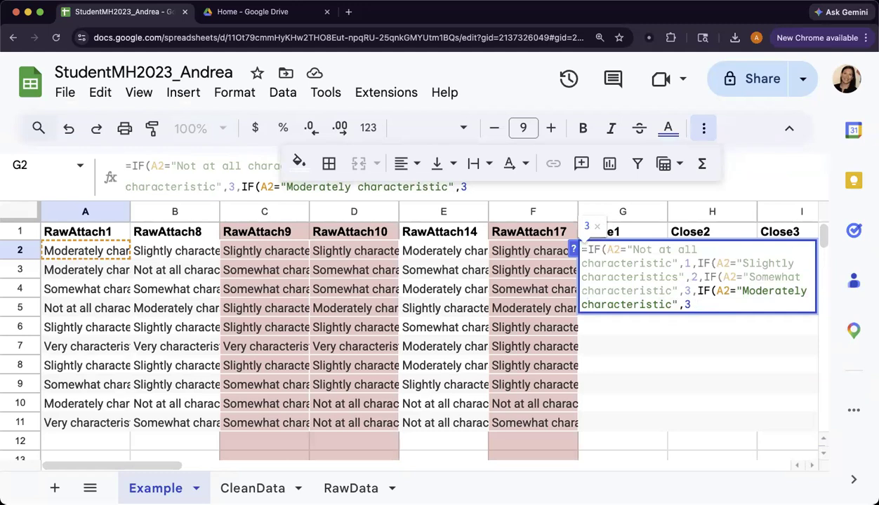
{"action": "key", "text": "BackSpace"}
{"action": "type", "text": "4,"}
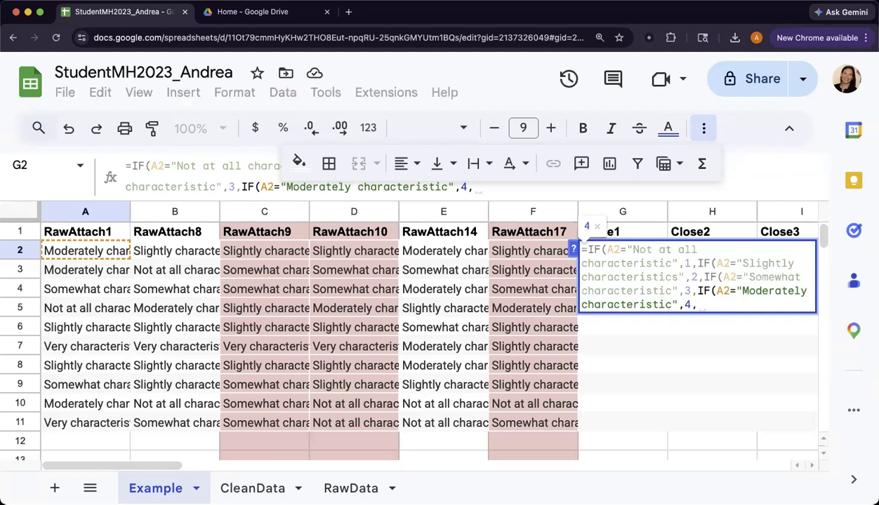
- Add a nested IF to the G2 formula that scores A2="Very characteristic" as 5
{"action": "type", "text": "IF("}
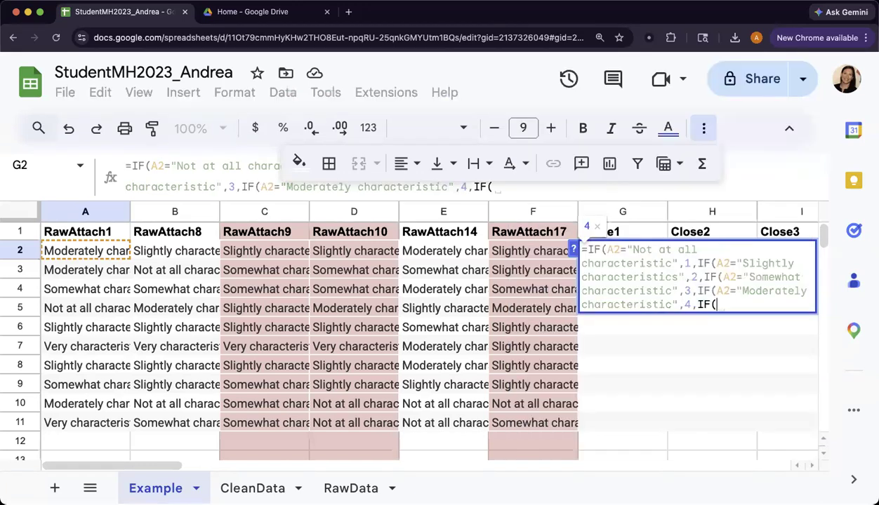
{"action": "type", "text": "A2"}
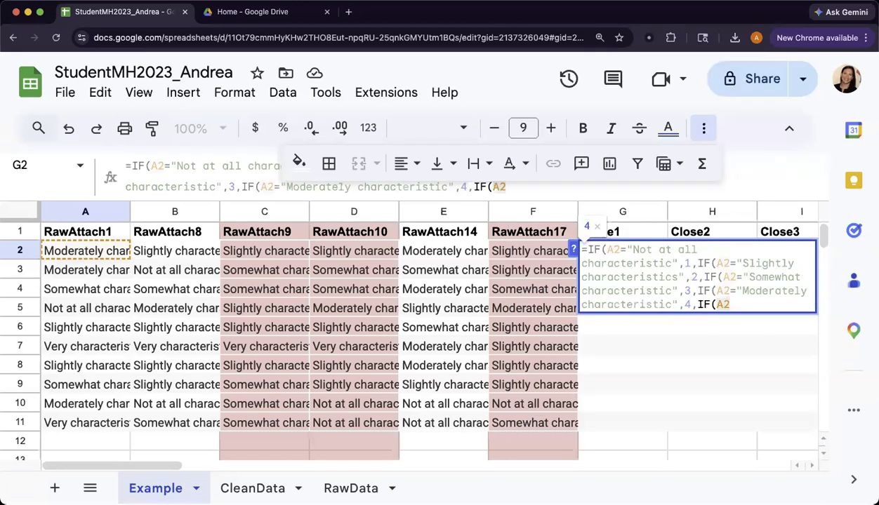
{"action": "type", "text": "=\""}
{"action": "type", "text": "Ver"}
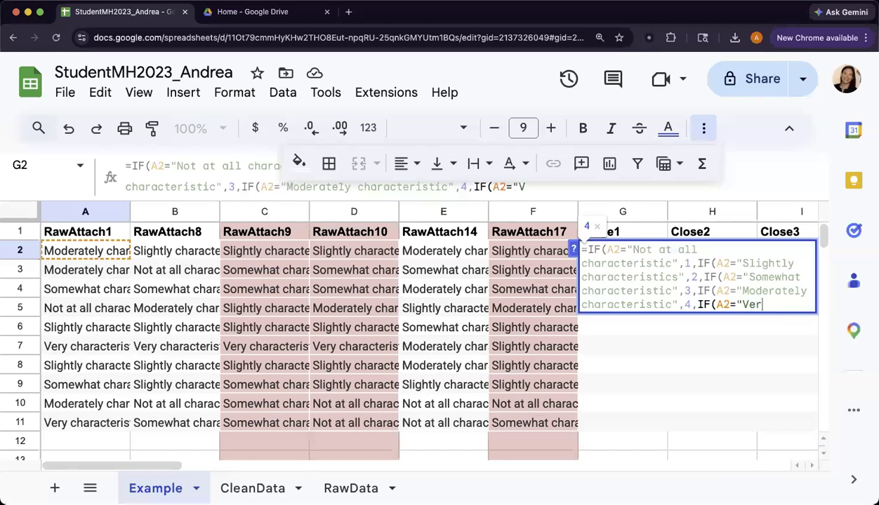
{"action": "type", "text": "y characteristic"}
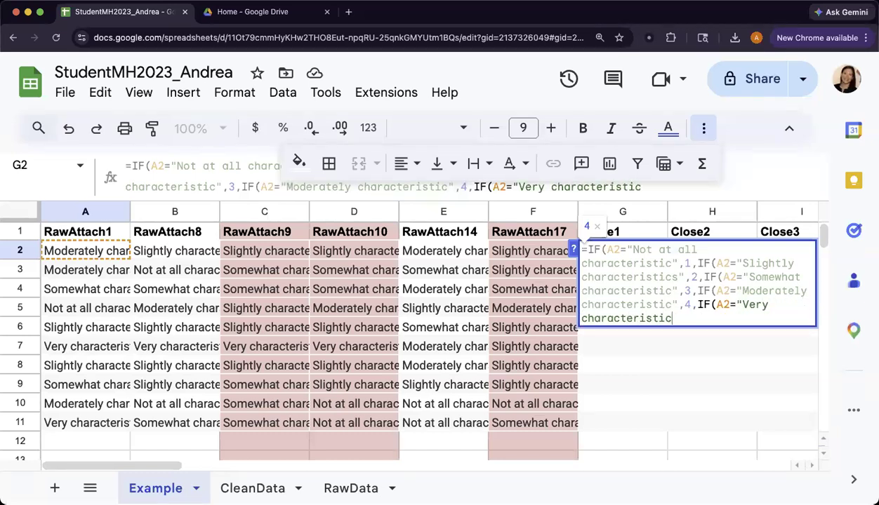
{"action": "type", "text": "\",5"}
{"action": "type", "text": ","}
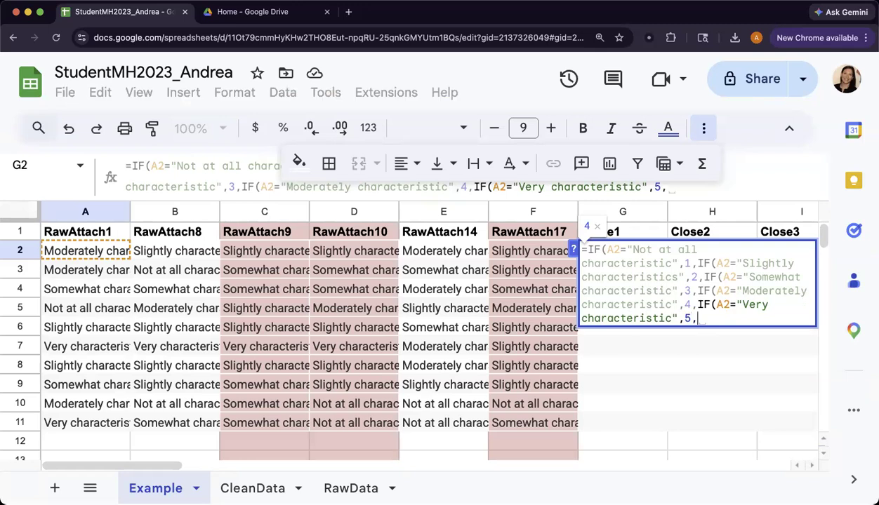
- Finish the G2 formula with an empty-text fallback "" and five closing parentheses, and accept the suggested autofill for Close1
{"action": "type", "text": "\"\""}
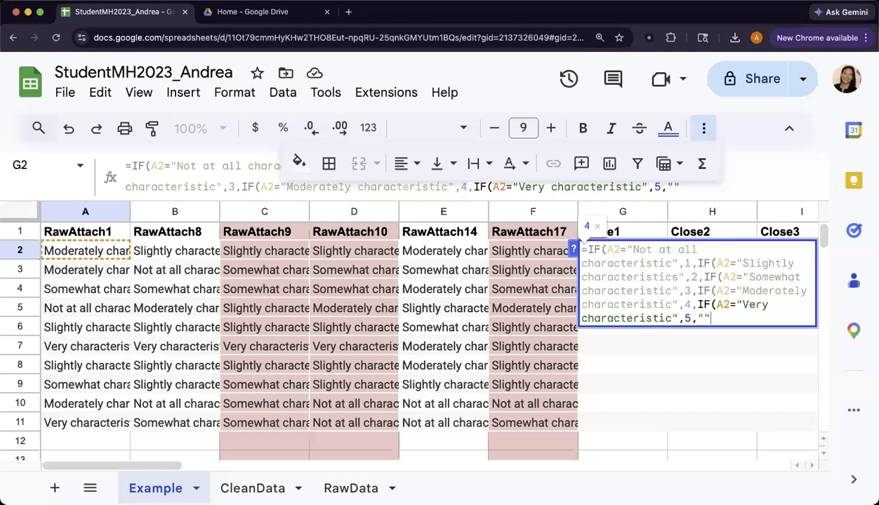
{"action": "type", "text": ")"}
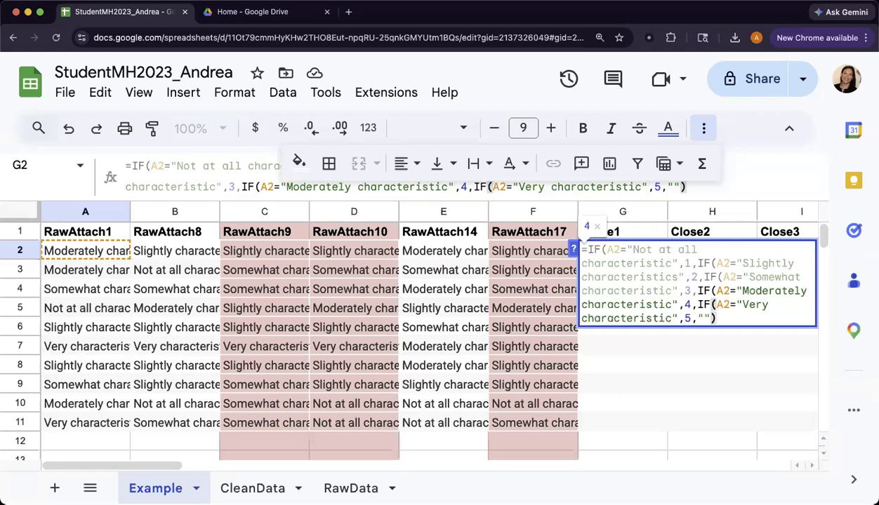
{"action": "type", "text": ")"}
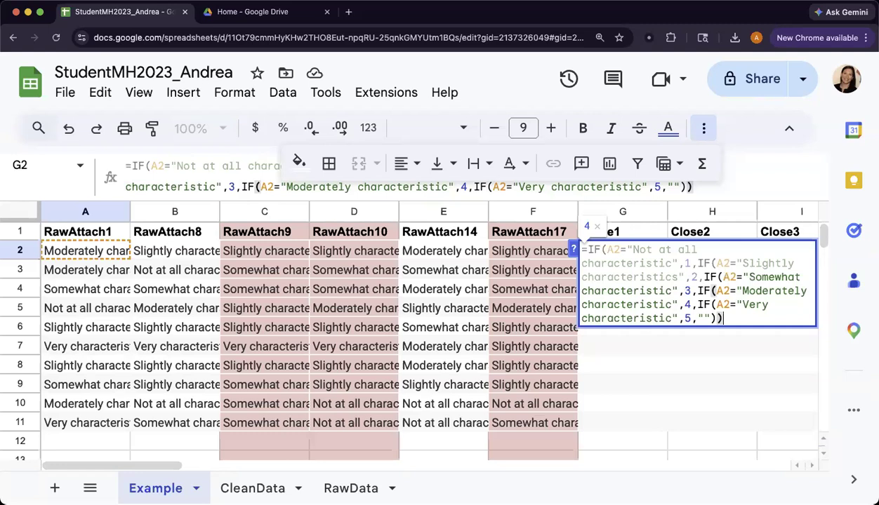
{"action": "type", "text": ")))"}
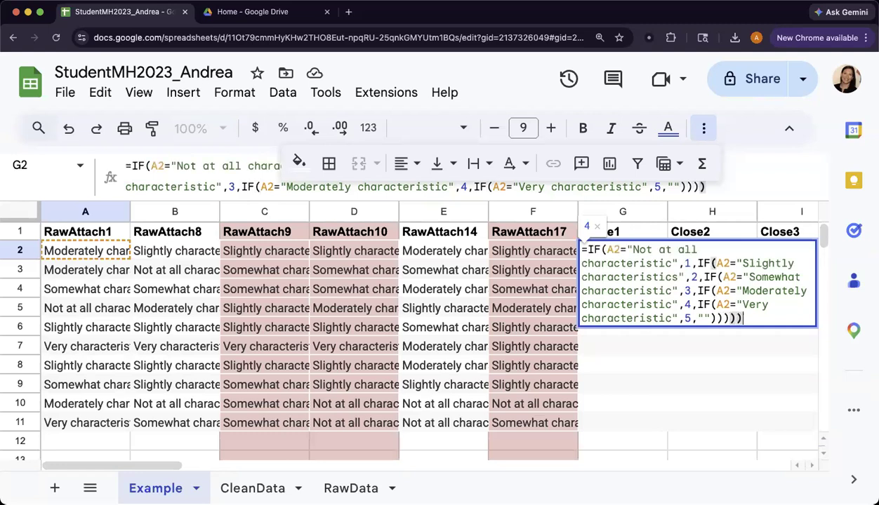
{"action": "key", "text": "Return"}
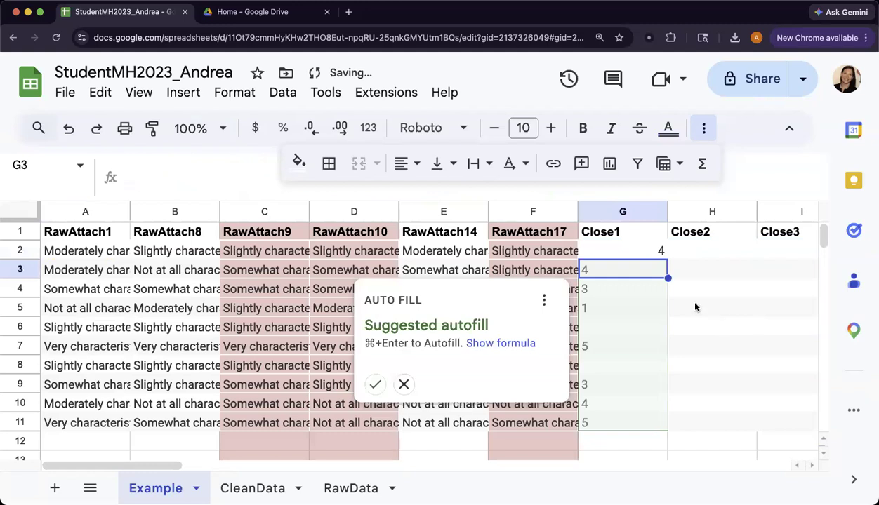
{"action": "left_click", "coordinate": [376, 386]}
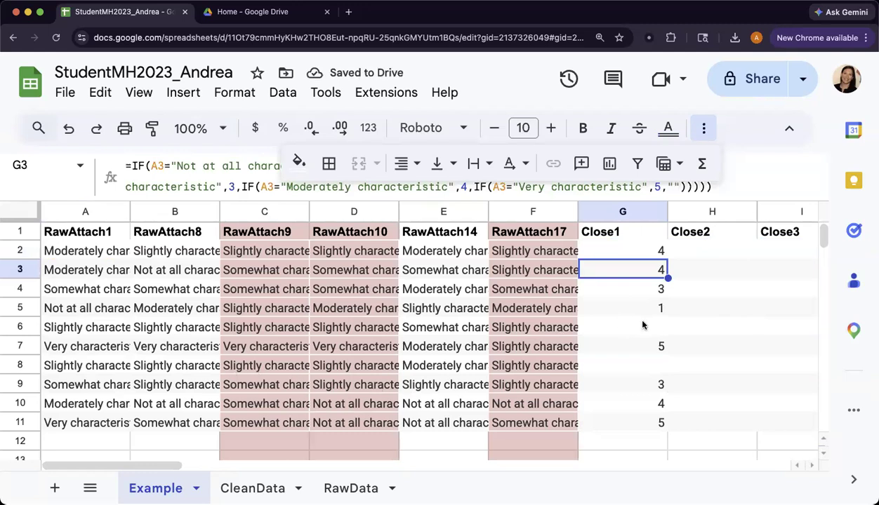
- Compare the blank Close1 cells with their RawAttach1 answers and correct the G2 formula's second condition to "Slightly characteristic"
{"action": "left_click", "coordinate": [643, 326]}
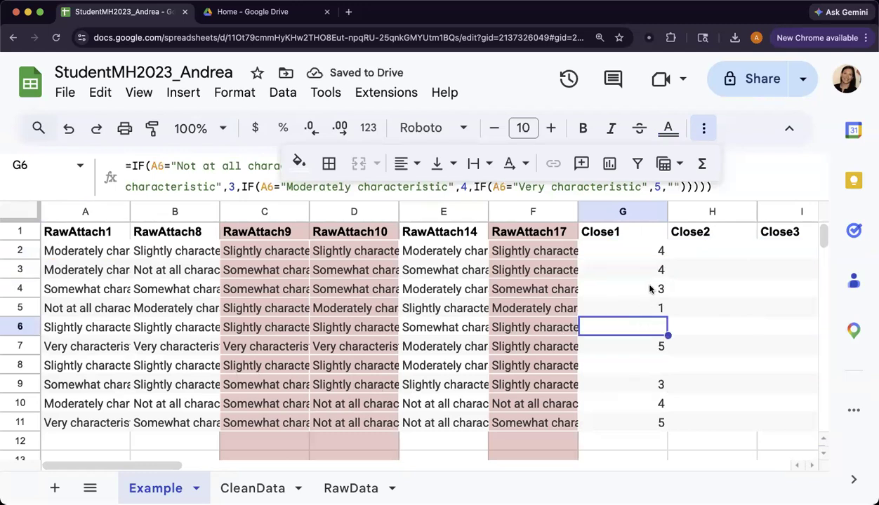
{"action": "left_click", "coordinate": [87, 329]}
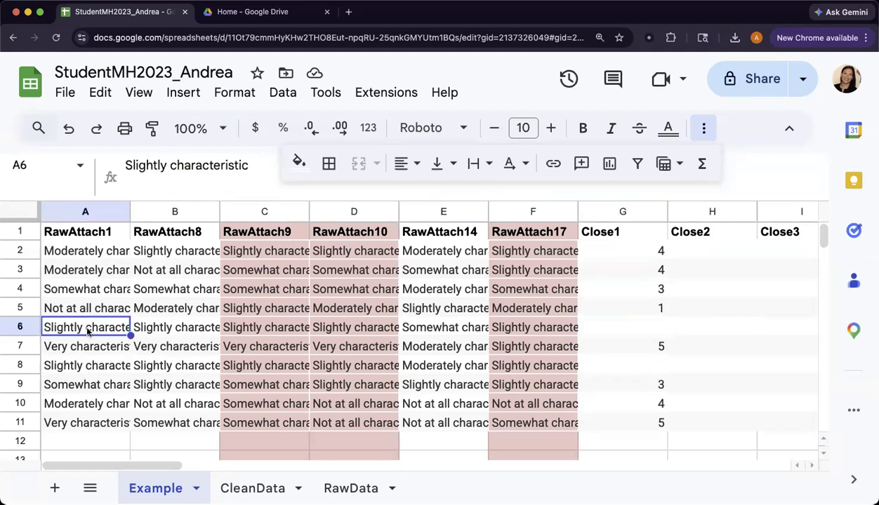
{"action": "left_click", "coordinate": [85, 372]}
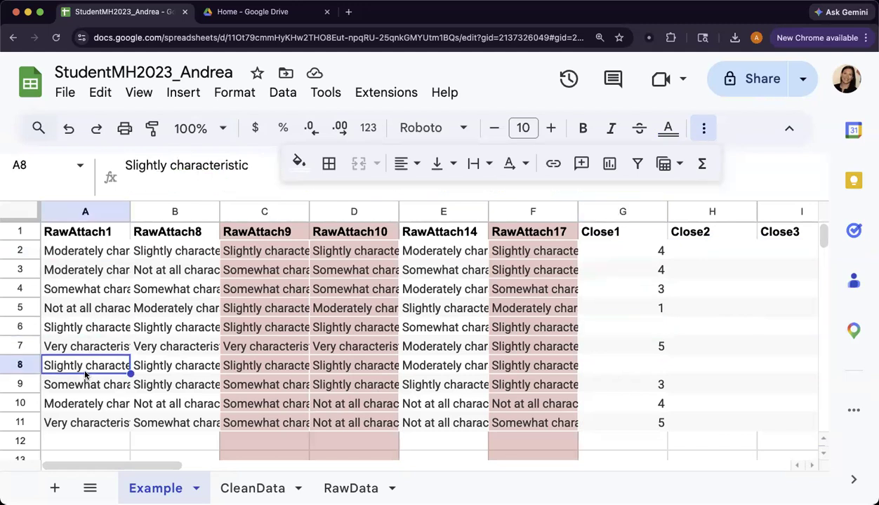
{"action": "triple_click", "coordinate": [220, 165]}
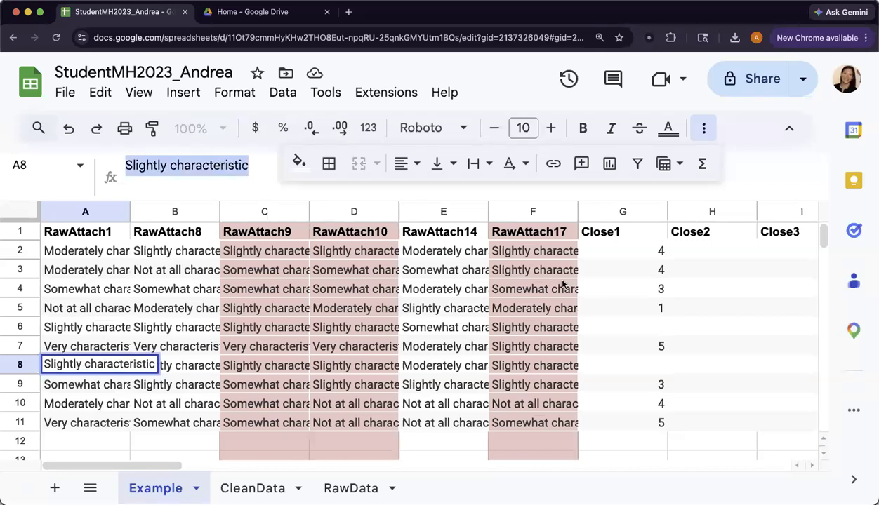
{"action": "left_click", "coordinate": [628, 251]}
{"action": "left_click", "coordinate": [702, 133]}
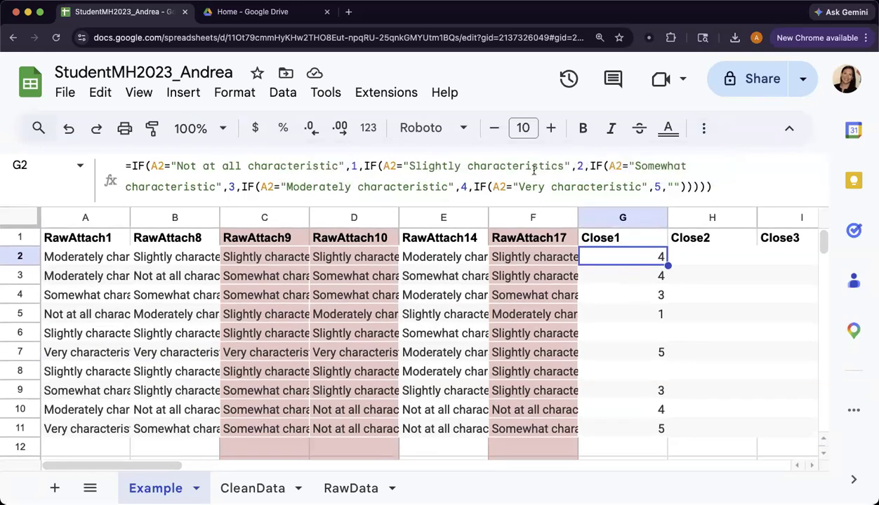
{"action": "left_click", "coordinate": [564, 165]}
{"action": "key", "text": "BackSpace"}
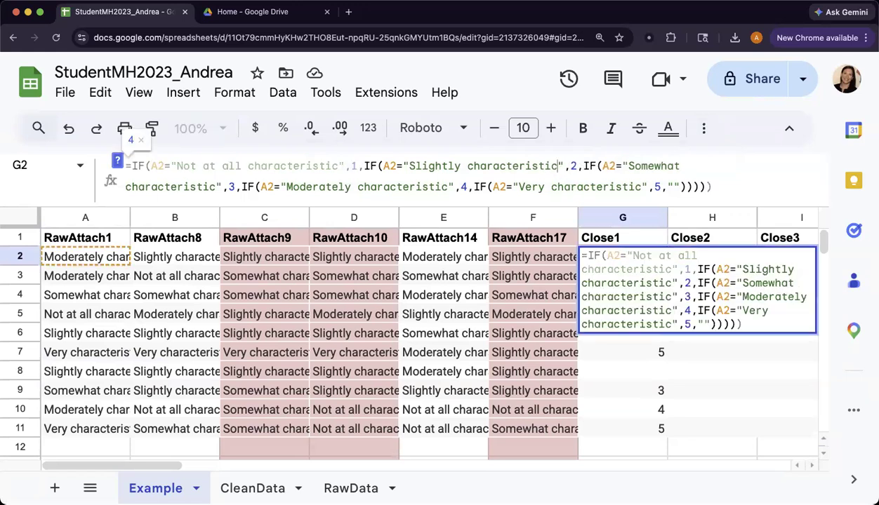
{"action": "key", "text": "Return"}
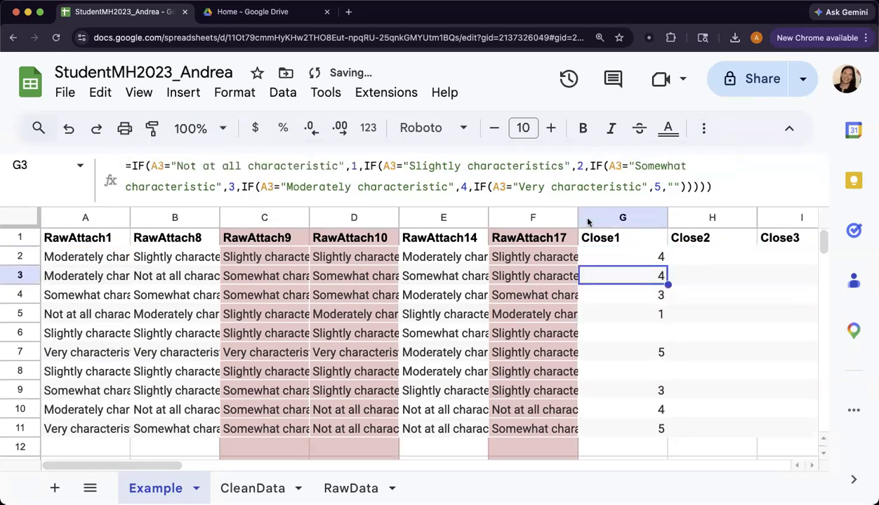
- Fill the corrected G2 formula down through G11 and check the Close1 scores against RawAttach1
{"action": "left_click", "coordinate": [660, 258]}
{"action": "left_click_drag", "start_coordinate": [668, 266], "coordinate": [664, 430]}
{"action": "left_click", "coordinate": [665, 264]}
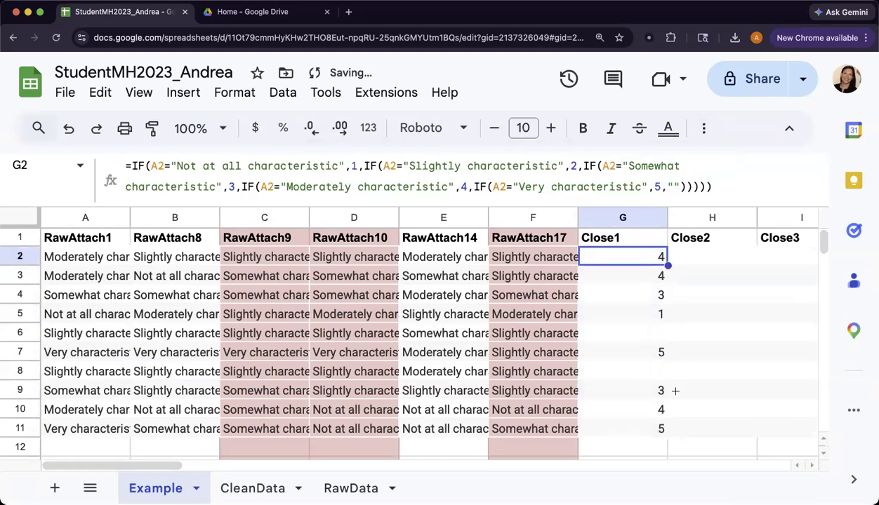
{"action": "left_click", "coordinate": [673, 427], "text": "shift"}
{"action": "left_click", "coordinate": [724, 303]}
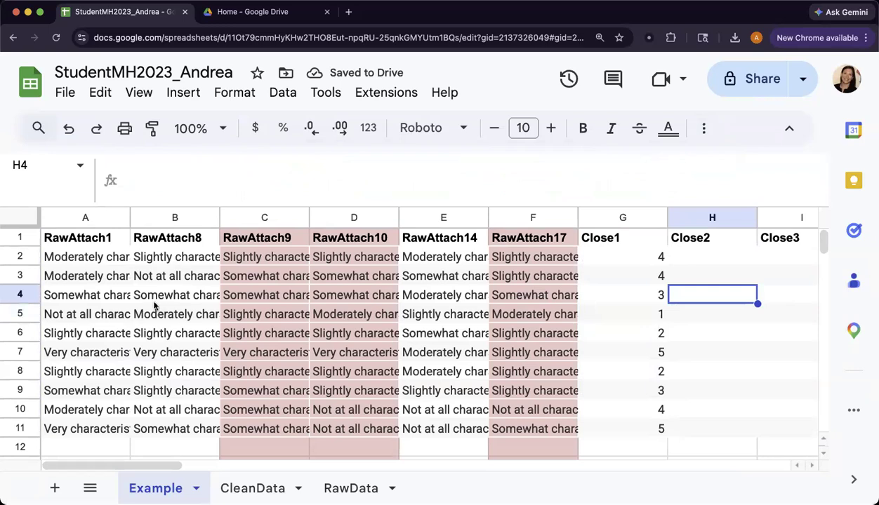
{"action": "left_click", "coordinate": [74, 334]}
{"action": "left_click", "coordinate": [644, 338]}
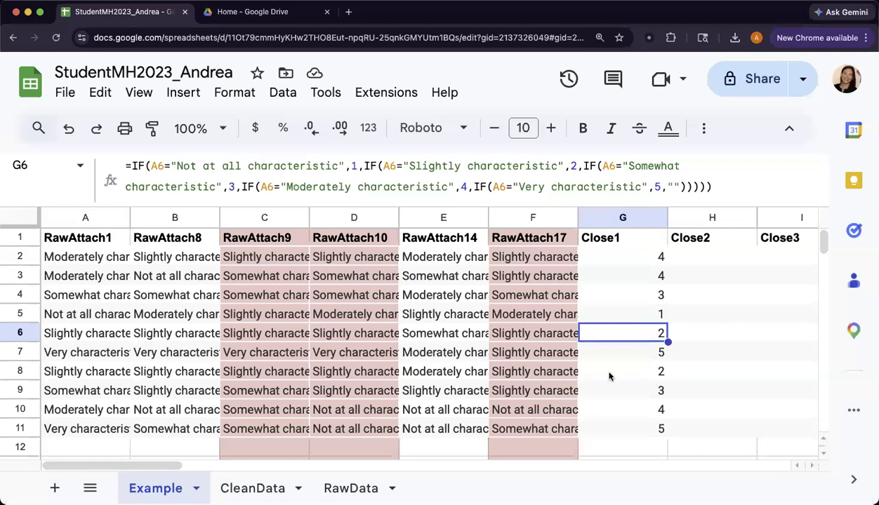
{"action": "left_click", "coordinate": [80, 218]}
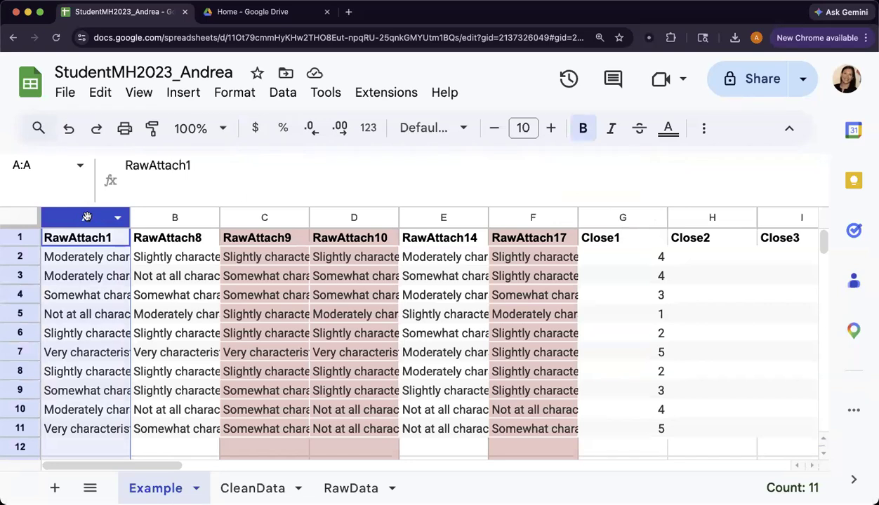
{"action": "left_click", "coordinate": [617, 218]}
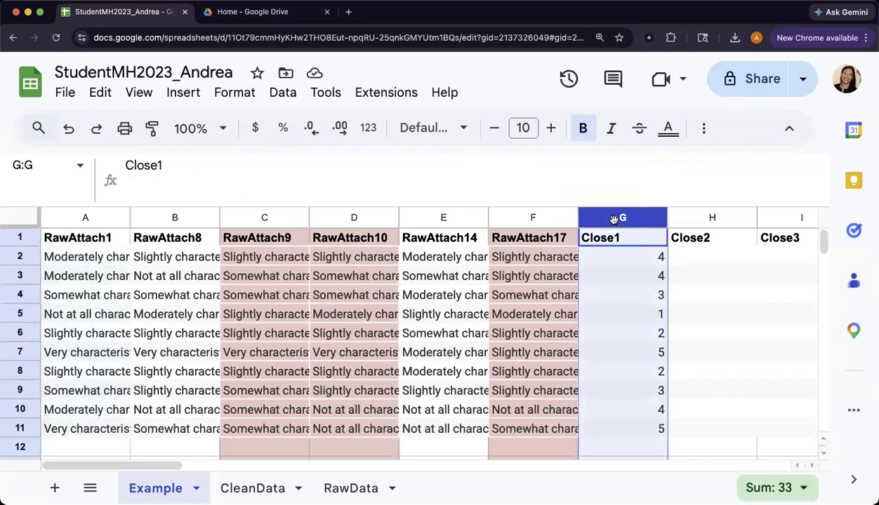
- Copy the G2 scoring formula into H2 under Close2
{"action": "left_click", "coordinate": [629, 258]}
{"action": "key", "text": "ctrl+c"}
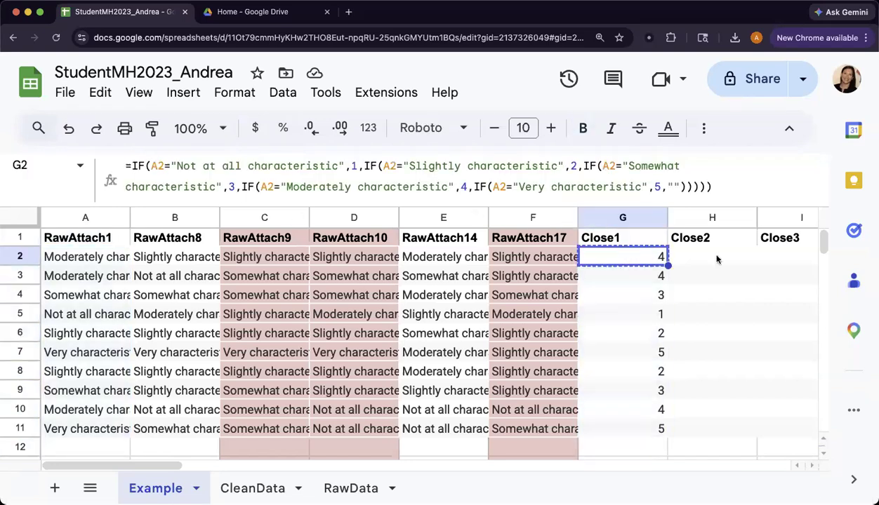
{"action": "left_click", "coordinate": [716, 258]}
{"action": "key", "text": "super+v"}
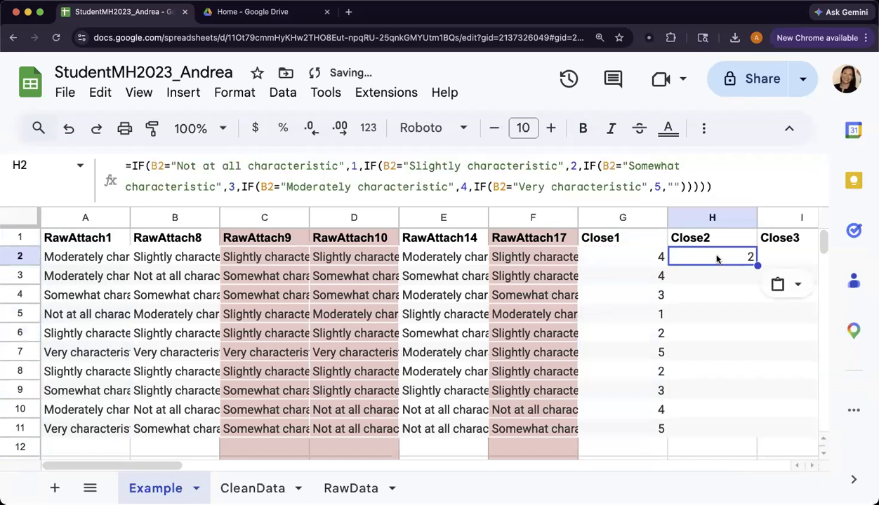
- Fill the H2 scoring formula down through H11 and compare it with the G2 formula under Close1
{"action": "left_click", "coordinate": [213, 260]}
{"action": "left_click", "coordinate": [750, 258]}
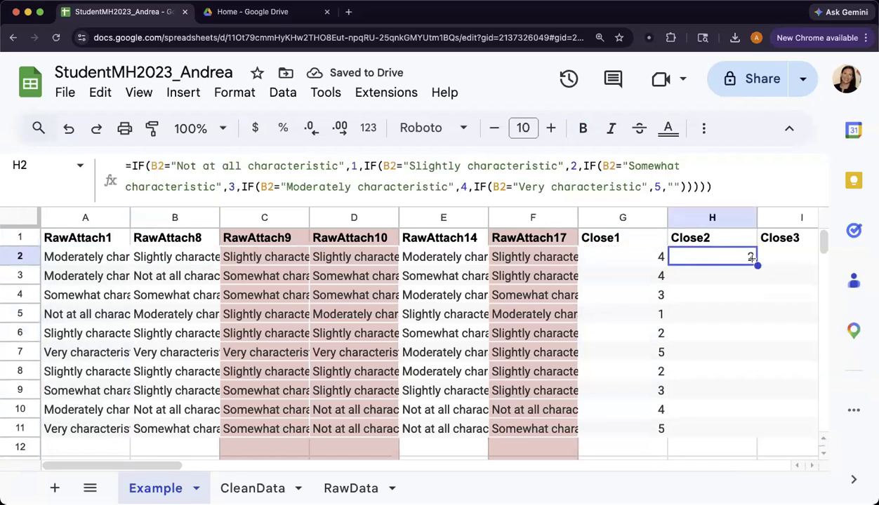
{"action": "left_click", "coordinate": [756, 426], "text": "shift"}
{"action": "key", "text": "super+d"}
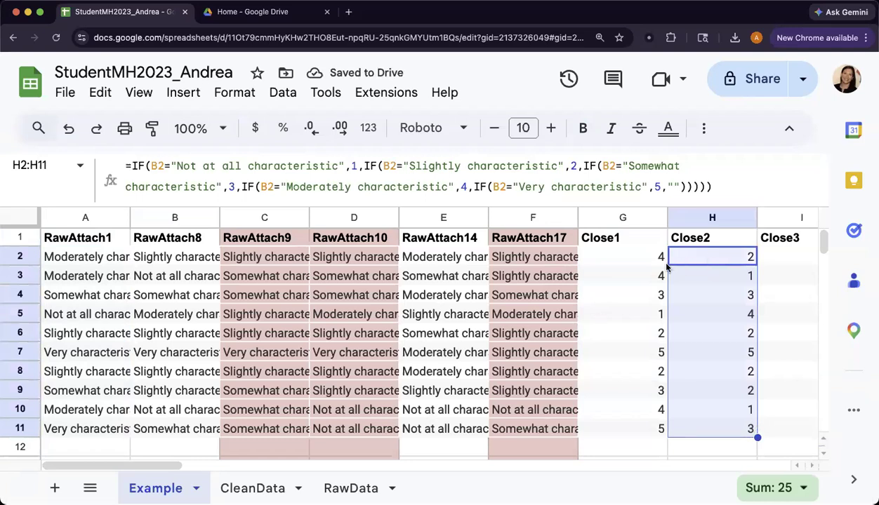
{"action": "left_click", "coordinate": [718, 260]}
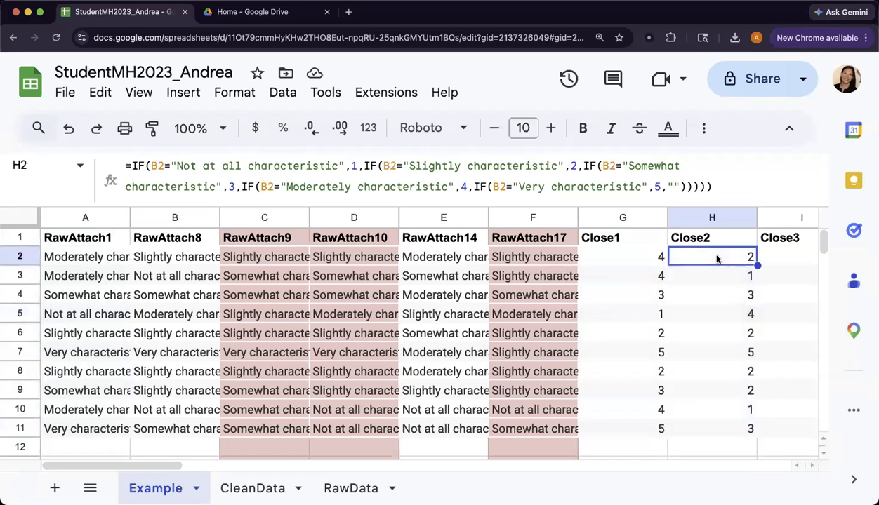
{"action": "left_click", "coordinate": [644, 262]}
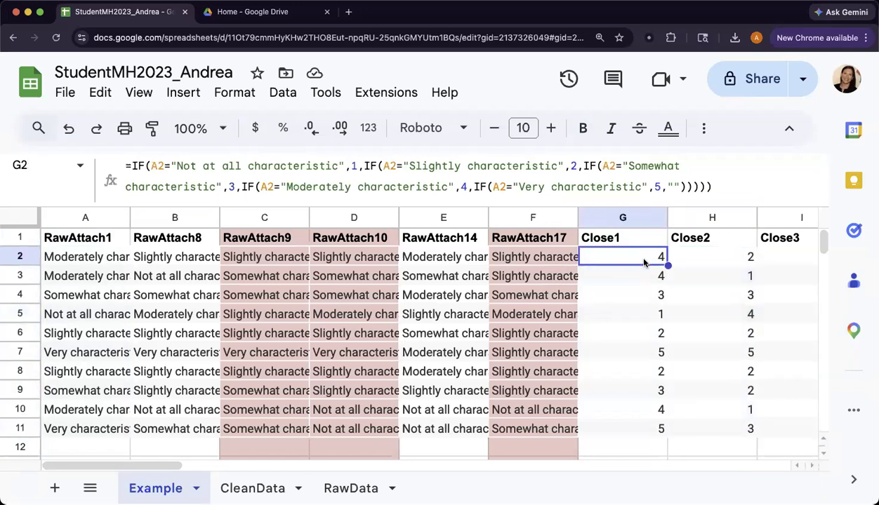
{"action": "left_click", "coordinate": [704, 259]}
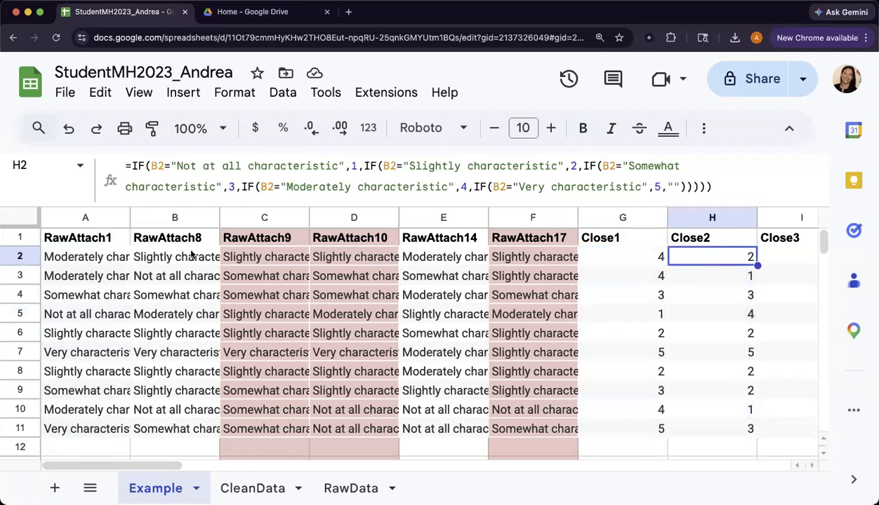
- Rename the headers in H1 and I1 to Close8 and Close9, matching the raw attachment items
{"action": "left_click", "coordinate": [172, 218]}
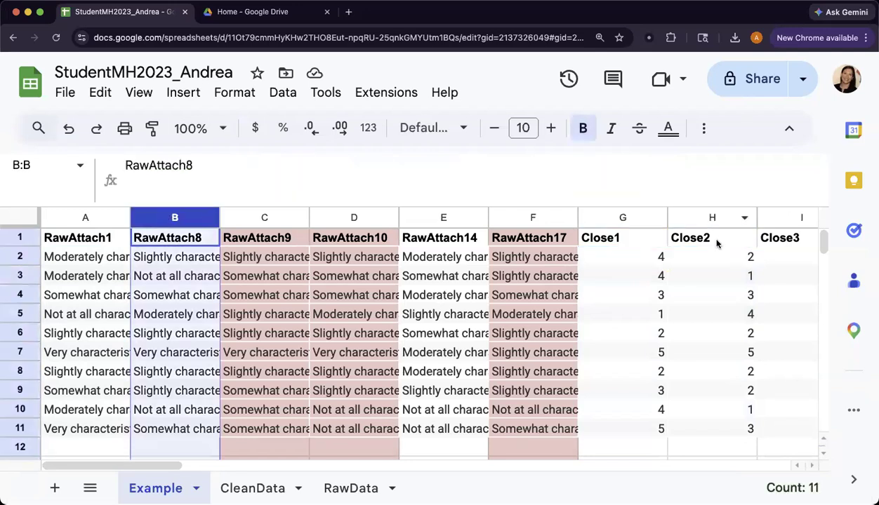
{"action": "double_click", "coordinate": [715, 240]}
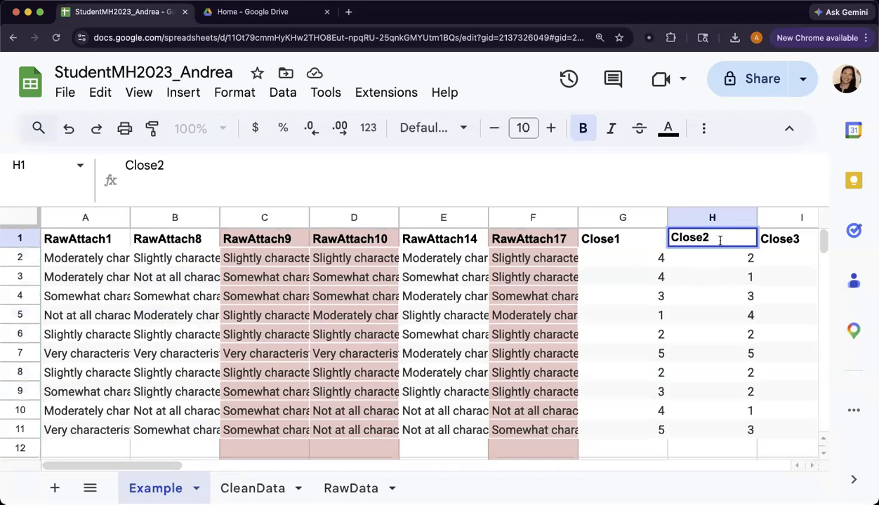
{"action": "key", "text": "BackSpace"}
{"action": "type", "text": "8"}
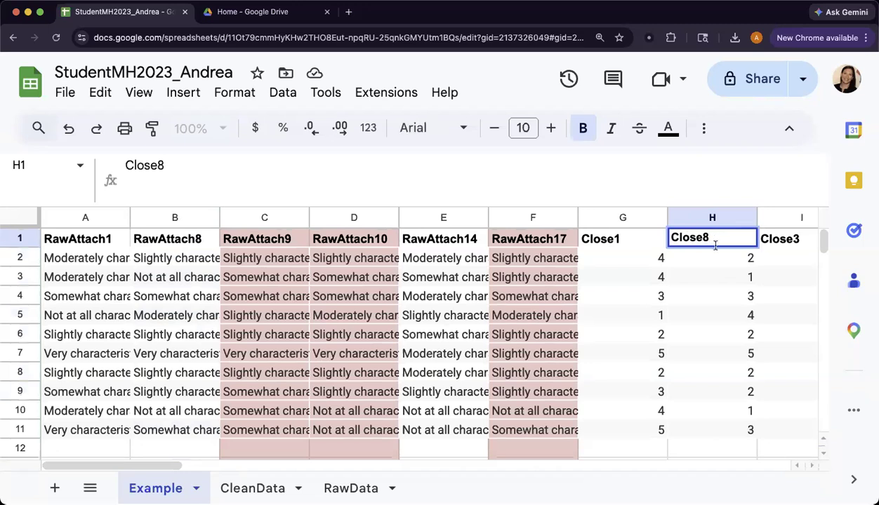
{"action": "double_click", "coordinate": [780, 238]}
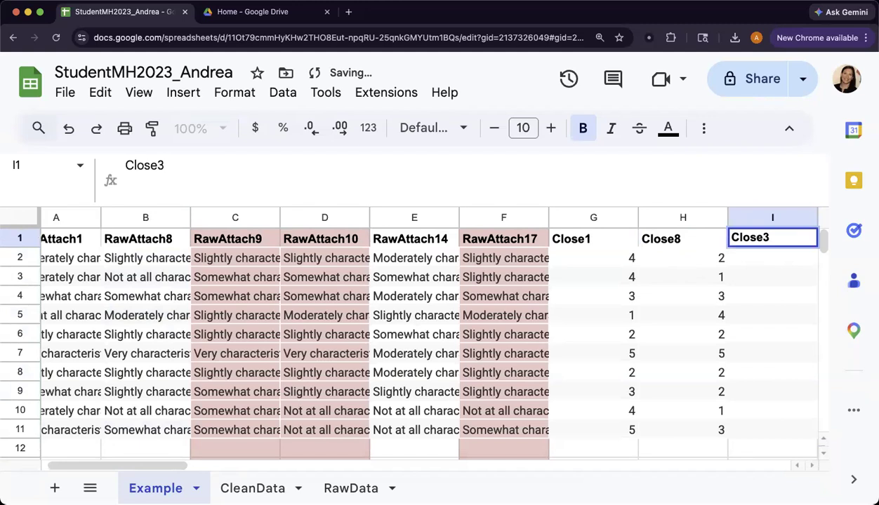
{"action": "key", "text": "BackSpace"}
{"action": "type", "text": "9"}
{"action": "key", "text": "Return"}
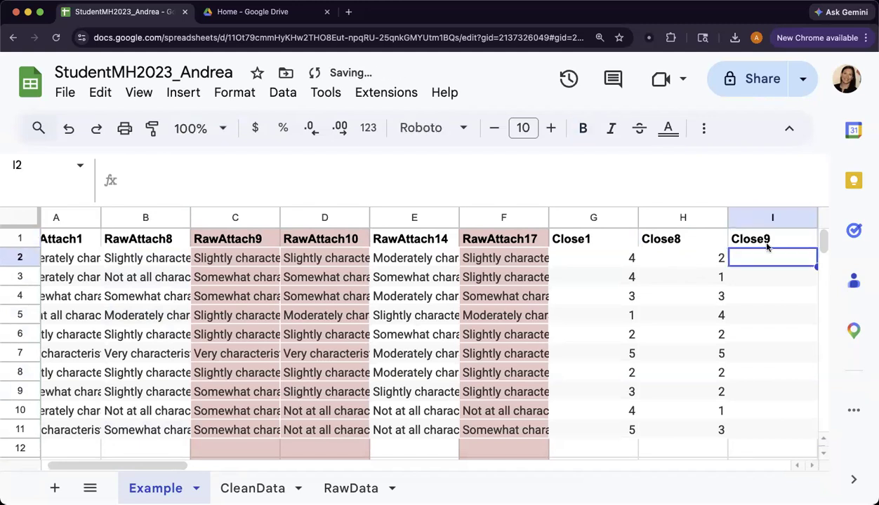
- Rename the header in J1 to Close10 and the header in K1 to Close14
{"action": "scroll", "coordinate": [767, 246], "scroll_direction": "right", "scroll_amount": 3}
{"action": "left_click", "coordinate": [779, 238]}
{"action": "type", "text": "10"}
{"action": "key", "text": "Return"}
{"action": "scroll", "coordinate": [781, 269], "scroll_direction": "right", "scroll_amount": 4}
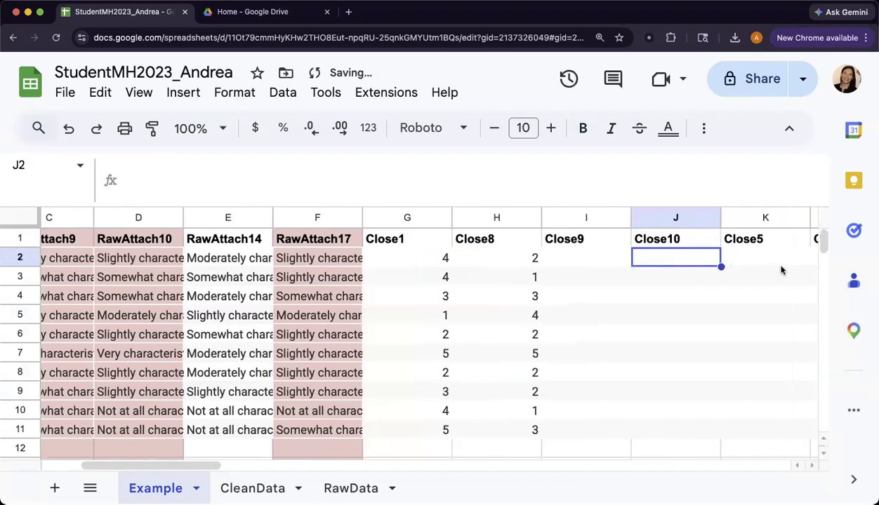
{"action": "left_click", "coordinate": [751, 239]}
{"action": "key", "text": "Return"}
{"action": "key", "text": "BackSpace"}
{"action": "type", "text": "14"}
{"action": "left_click", "coordinate": [751, 295]}
- Change the header in L1 to Close14
{"action": "left_click", "coordinate": [797, 239]}
{"action": "key", "text": "Return"}
{"action": "key", "text": "BackSpace"}
{"action": "type", "text": "14"}
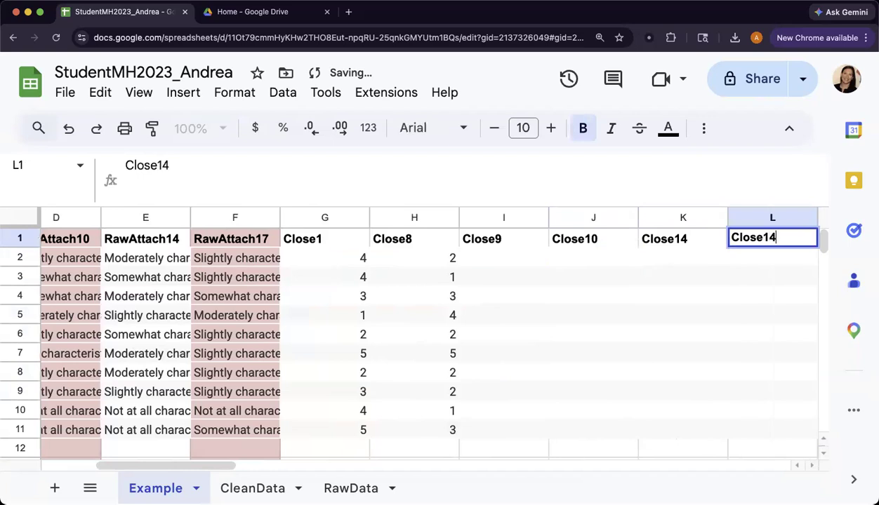
{"action": "left_click", "coordinate": [781, 280]}
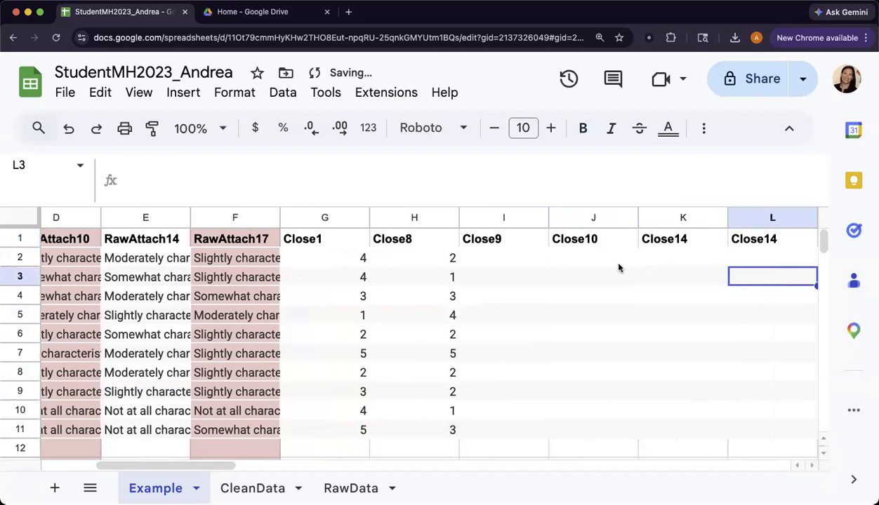
- Review the Close1 and Close8 formulas and inspect the highlighted reverse-scored RawAttach9 and RawAttach10 columns
{"action": "left_click", "coordinate": [506, 258]}
{"action": "left_click", "coordinate": [306, 261]}
{"action": "left_click", "coordinate": [419, 260]}
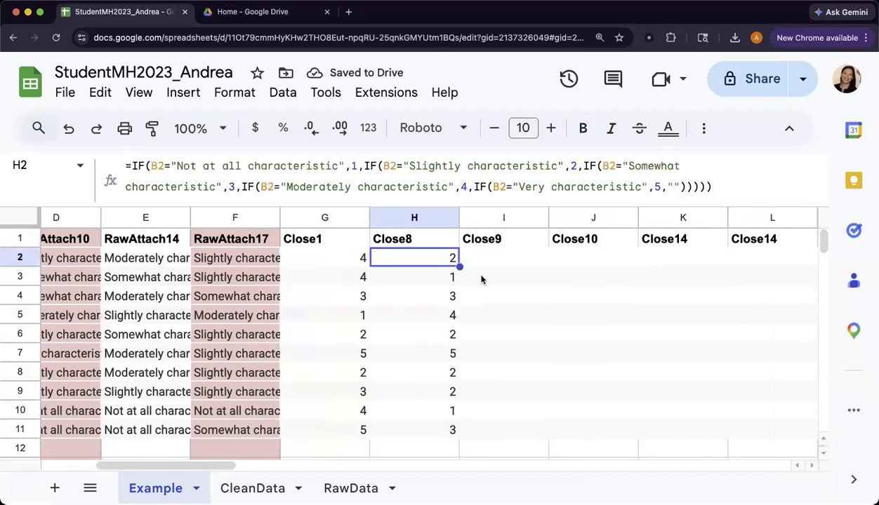
{"action": "scroll", "coordinate": [481, 280], "scroll_direction": "left", "scroll_amount": 5}
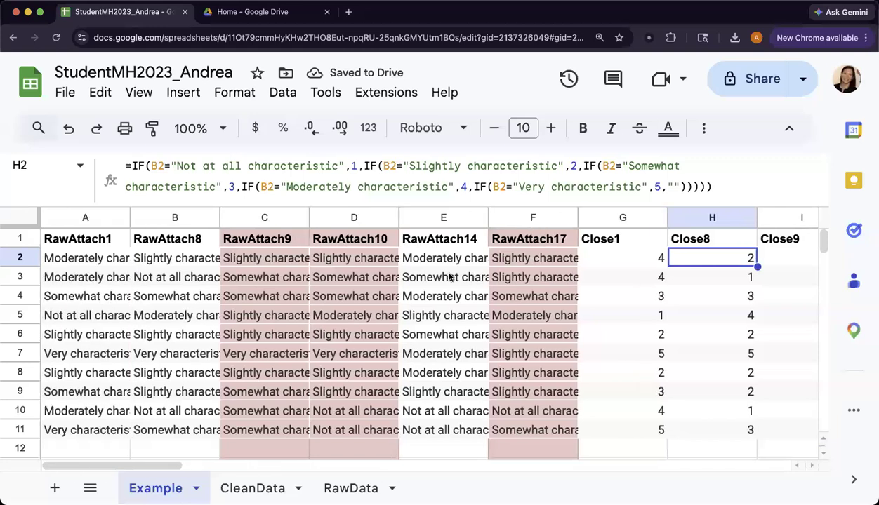
{"action": "left_click", "coordinate": [273, 223]}
{"action": "left_click", "coordinate": [347, 218], "text": "shift"}
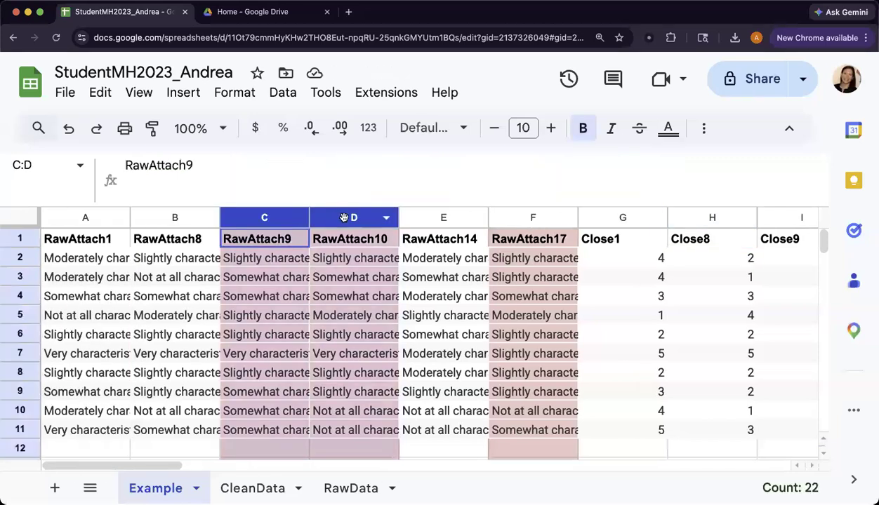
{"action": "left_click", "coordinate": [257, 259]}
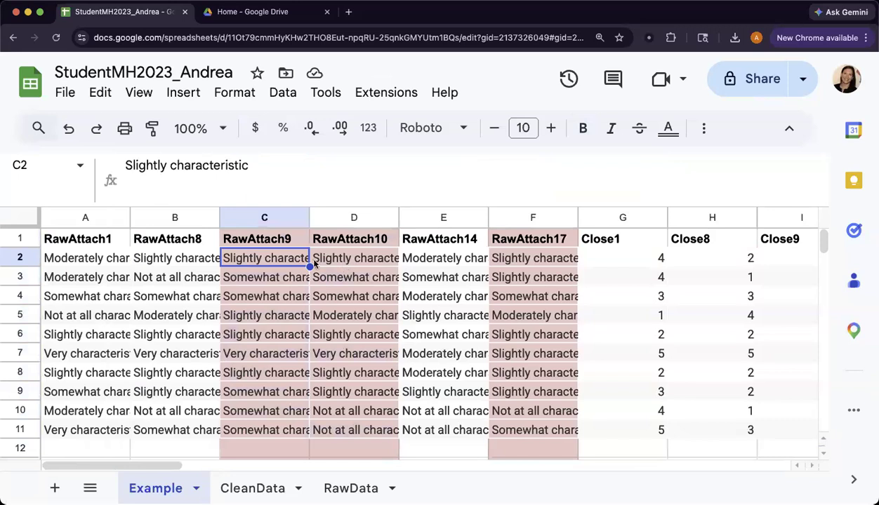
{"action": "left_click", "coordinate": [324, 264]}
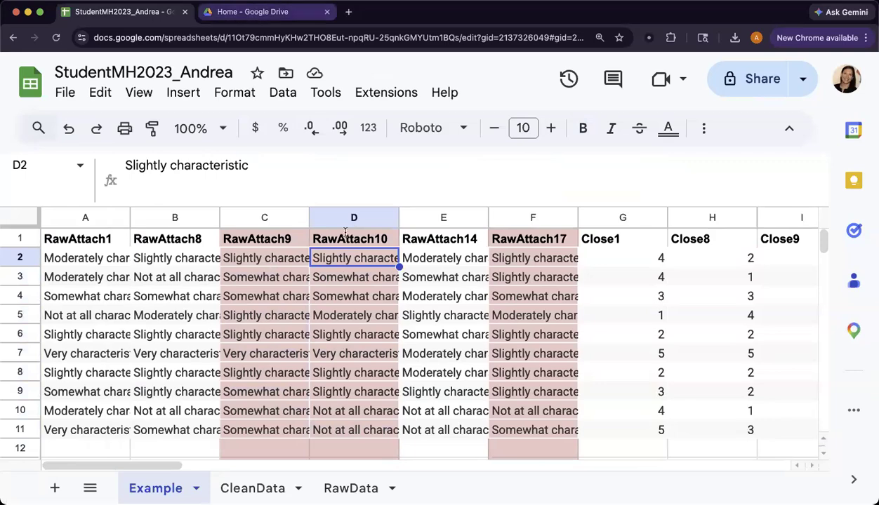
- Switch to the Adult Attachment Scale ID PDF in Google Drive and check its scoring information and 5-point rating scale
{"action": "key", "text": "ctrl+Tab"}
{"action": "scroll", "coordinate": [344, 239], "scroll_direction": "down", "scroll_amount": 15}
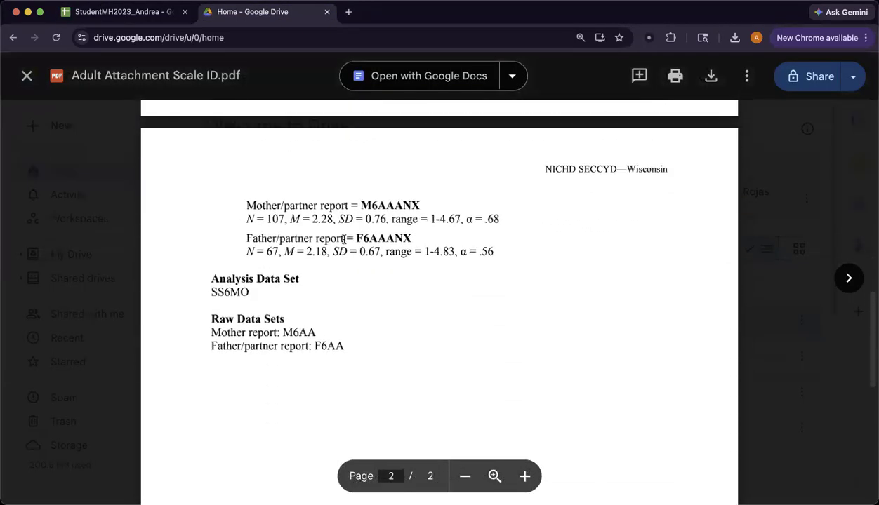
{"action": "scroll", "coordinate": [344, 238], "scroll_direction": "up", "scroll_amount": 10}
{"action": "scroll", "coordinate": [344, 240], "scroll_direction": "down", "scroll_amount": 10}
{"action": "scroll", "coordinate": [344, 240], "scroll_direction": "up", "scroll_amount": 15}
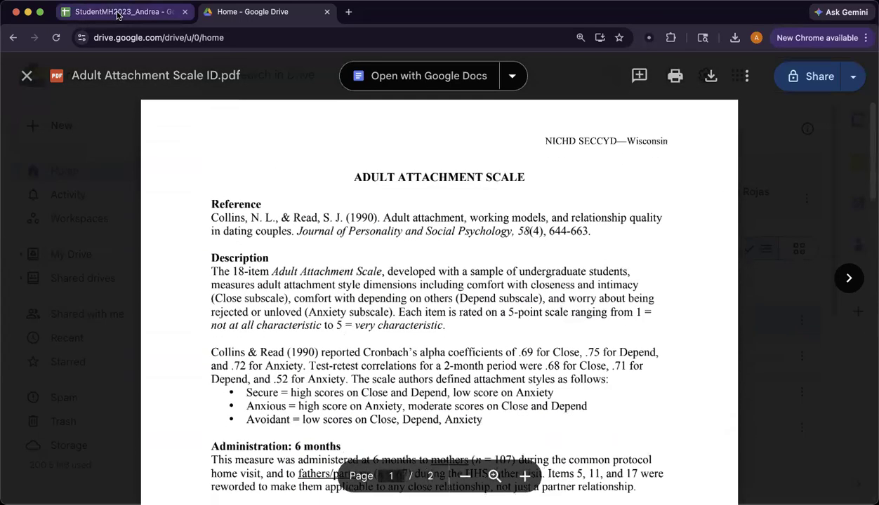
- Return to the survey spreadsheet and copy the H2 scoring formula into I2 under Close9
{"action": "left_click", "coordinate": [118, 14]}
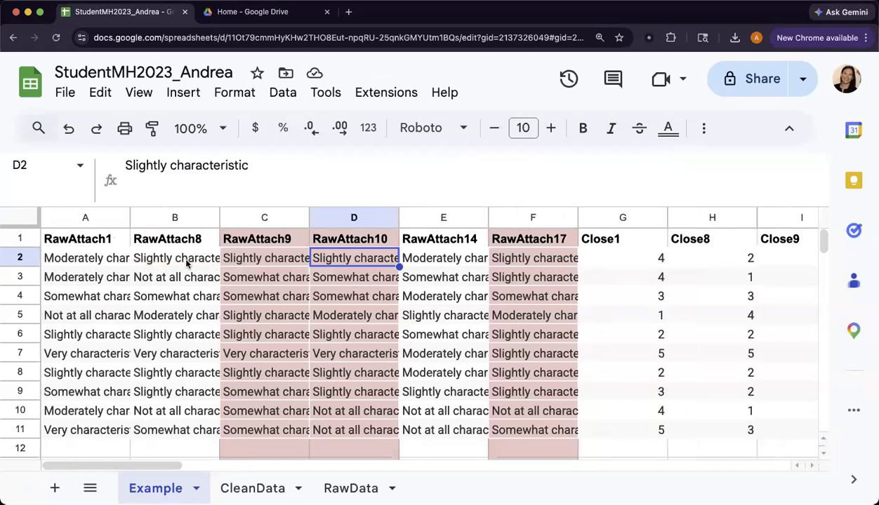
{"action": "left_click", "coordinate": [292, 258]}
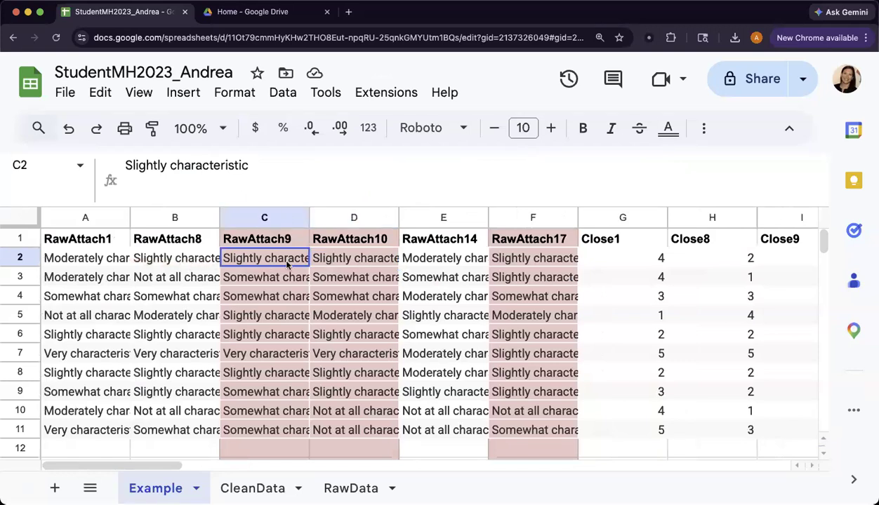
{"action": "left_click", "coordinate": [263, 217]}
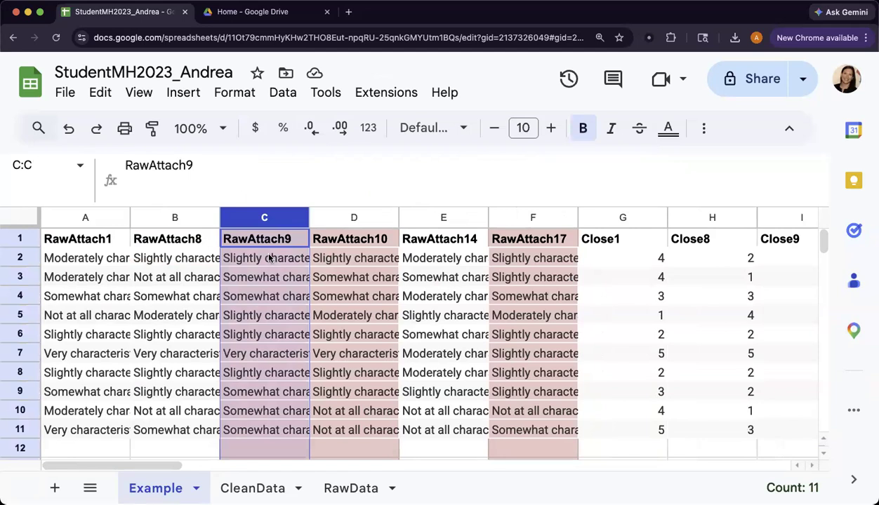
{"action": "left_click", "coordinate": [797, 259]}
{"action": "scroll", "coordinate": [744, 276], "scroll_direction": "right", "scroll_amount": 3}
{"action": "left_click", "coordinate": [630, 260]}
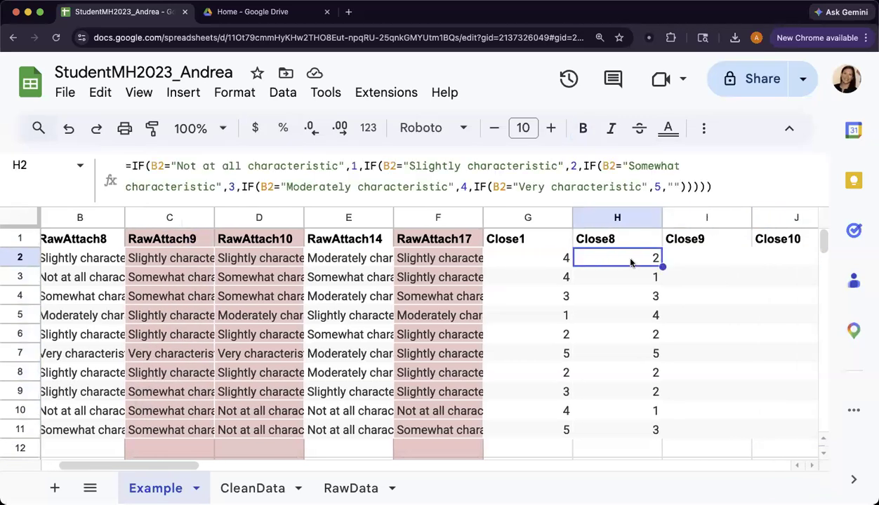
{"action": "key", "text": "super+c"}
{"action": "key", "text": "Right"}
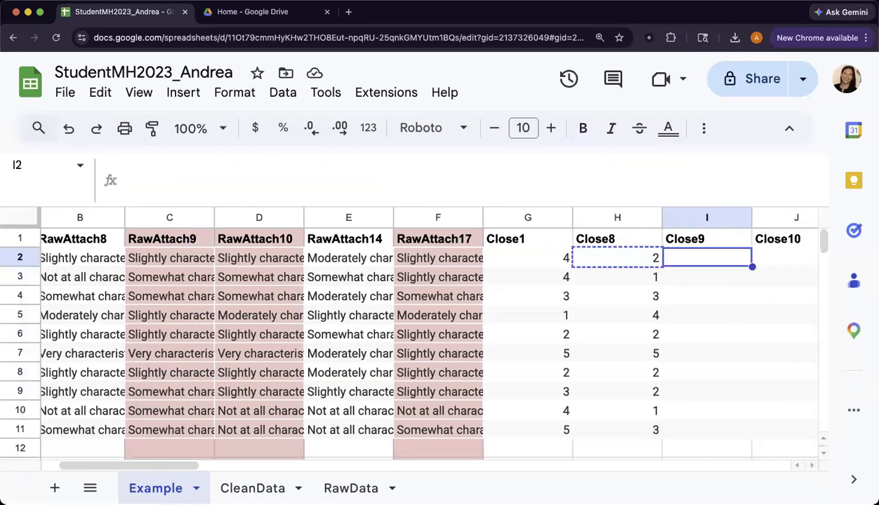
{"action": "key", "text": "super+v"}
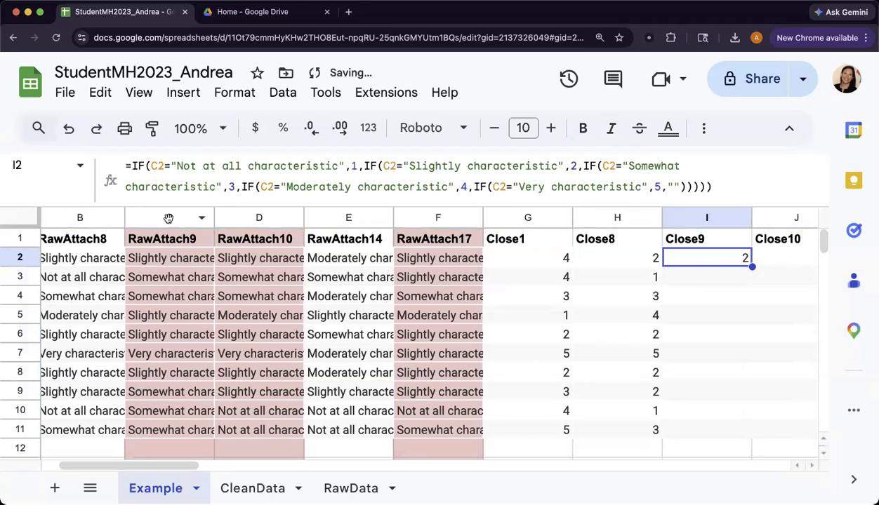
- Reverse-score the I2 formula so "Not at all characteristic" gives 5 and "Slightly characteristic" gives 4
{"action": "left_click", "coordinate": [169, 218]}
{"action": "left_click", "coordinate": [720, 259]}
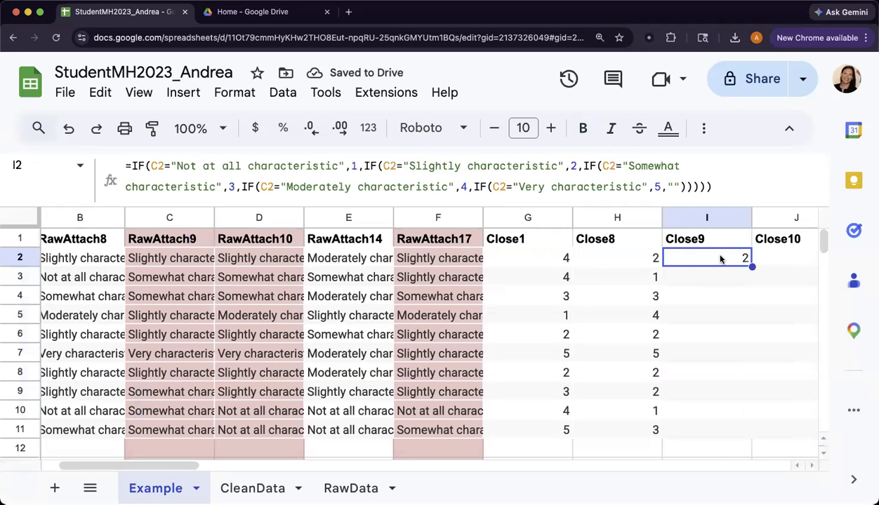
{"action": "left_click", "coordinate": [354, 167]}
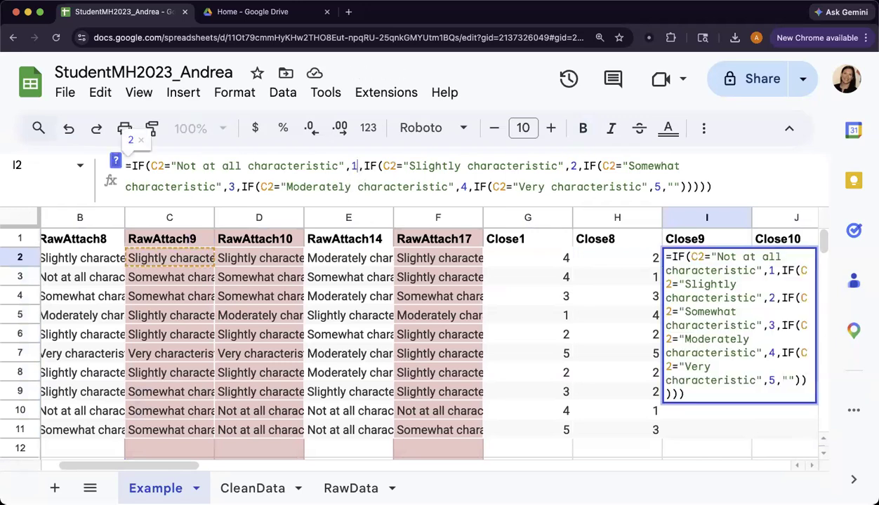
{"action": "key", "text": "Right"}
{"action": "key", "text": "Right"}
{"action": "key", "text": "Right"}
{"action": "left_click", "coordinate": [576, 167]}
{"action": "key", "text": "BackSpace"}
{"action": "type", "text": "4"}
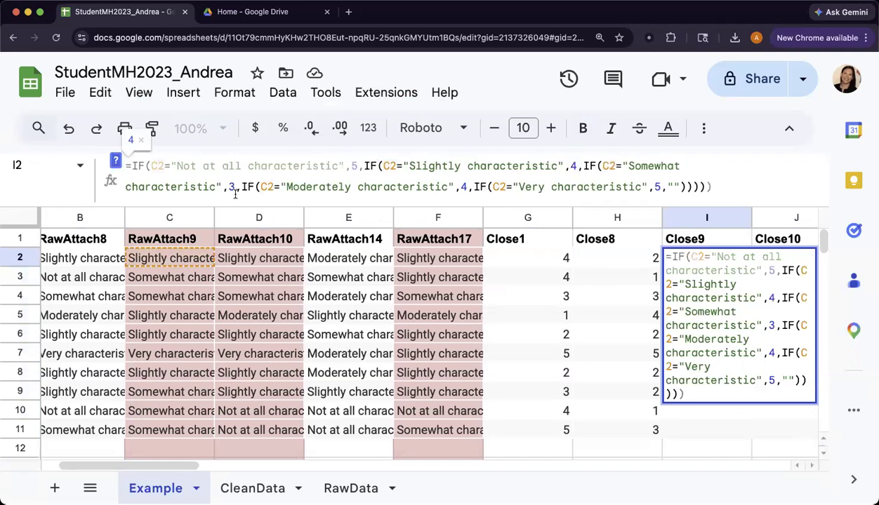
- Set "Moderately characteristic" to 2 and "Very characteristic" to 1 in the I2 formula, and accept the suggested autofill for Close9
{"action": "left_click", "coordinate": [466, 187]}
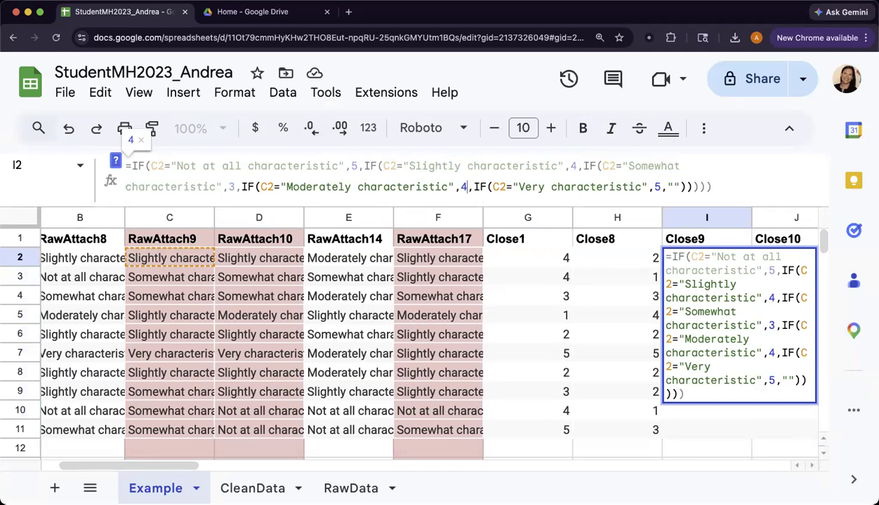
{"action": "key", "text": "BackSpace"}
{"action": "type", "text": "2"}
{"action": "left_click", "coordinate": [654, 187]}
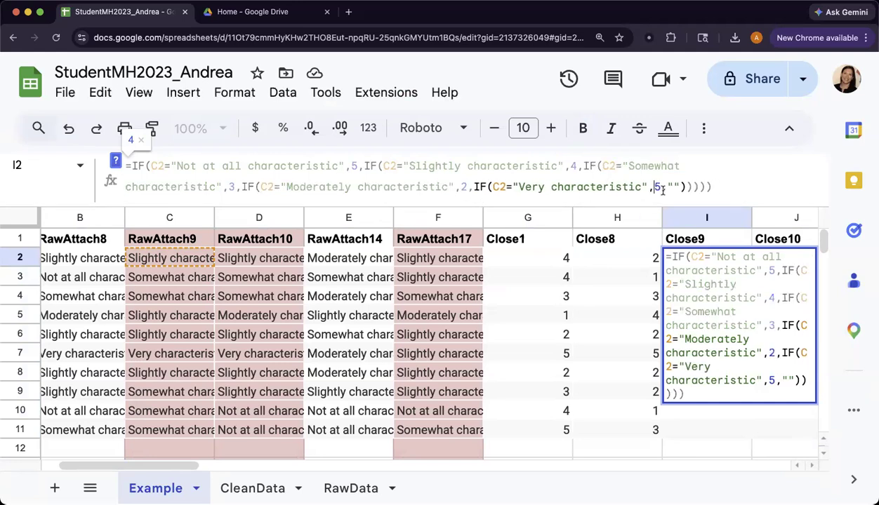
{"action": "type", "text": "1"}
{"action": "key", "text": "Delete"}
{"action": "key", "text": "Return"}
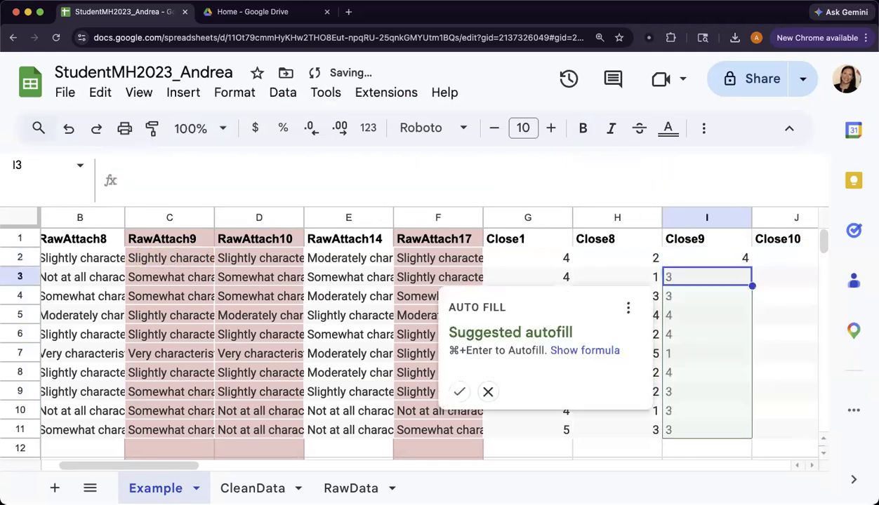
{"action": "left_click", "coordinate": [466, 392]}
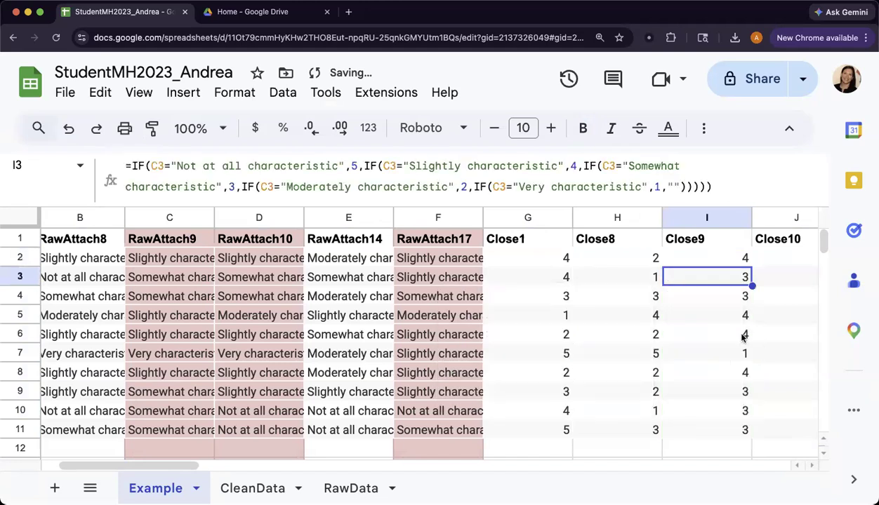
- Copy the reverse-scored I2 formula into J2 under Close10 and fill it down through J11
{"action": "scroll", "coordinate": [724, 326], "scroll_direction": "right", "scroll_amount": 3}
{"action": "left_click", "coordinate": [576, 260]}
{"action": "key", "text": "super+c"}
{"action": "key", "text": "Right"}
{"action": "key", "text": "super+v"}
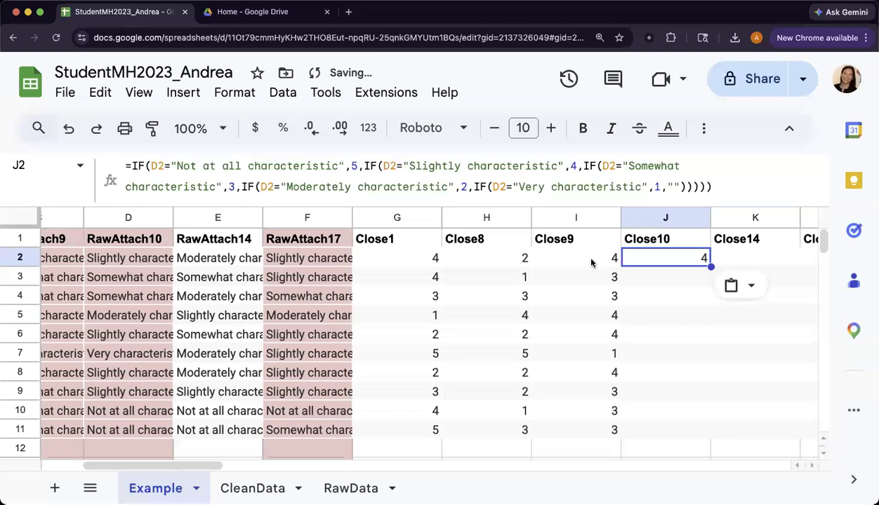
{"action": "left_click_drag", "start_coordinate": [714, 391], "coordinate": [710, 429]}
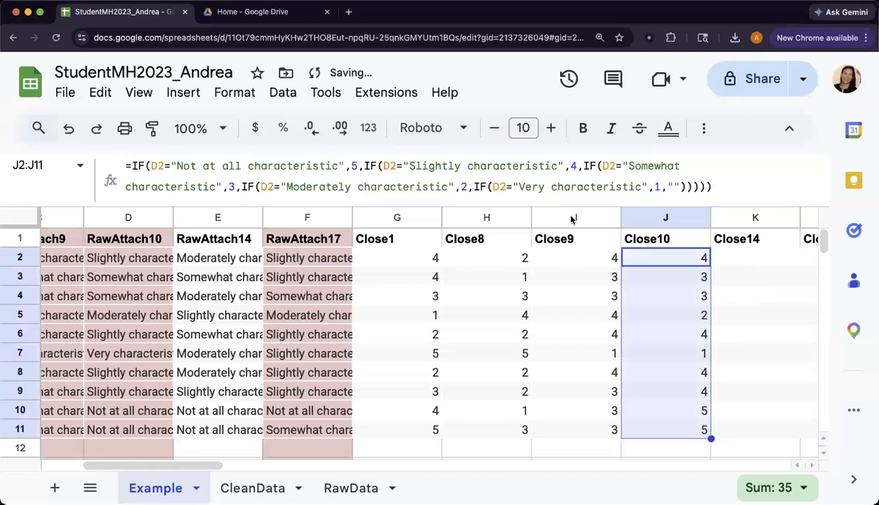
- Copy the regular scoring formula from G2 into K2 under Close14 and fill it down through K11
{"action": "left_click_drag", "start_coordinate": [582, 212], "coordinate": [653, 215]}
{"action": "left_click", "coordinate": [669, 278]}
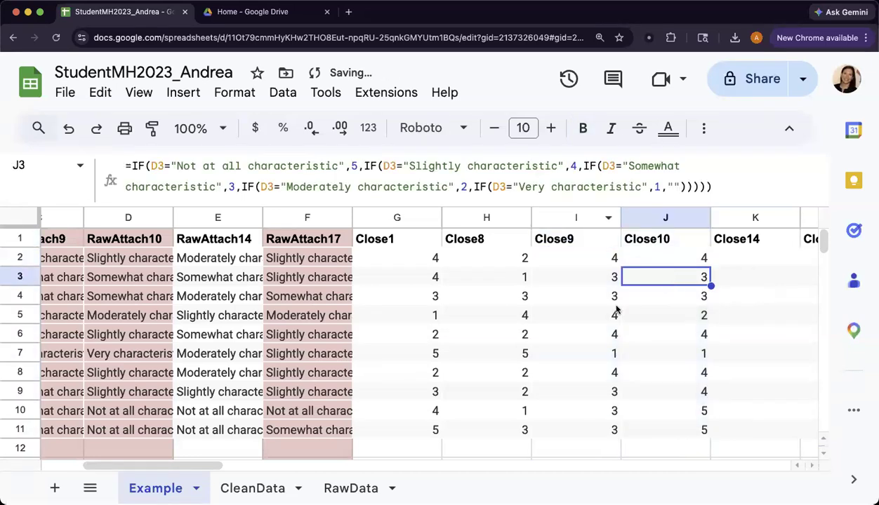
{"action": "scroll", "coordinate": [610, 302], "scroll_direction": "right", "scroll_amount": 5}
{"action": "left_click", "coordinate": [571, 218]}
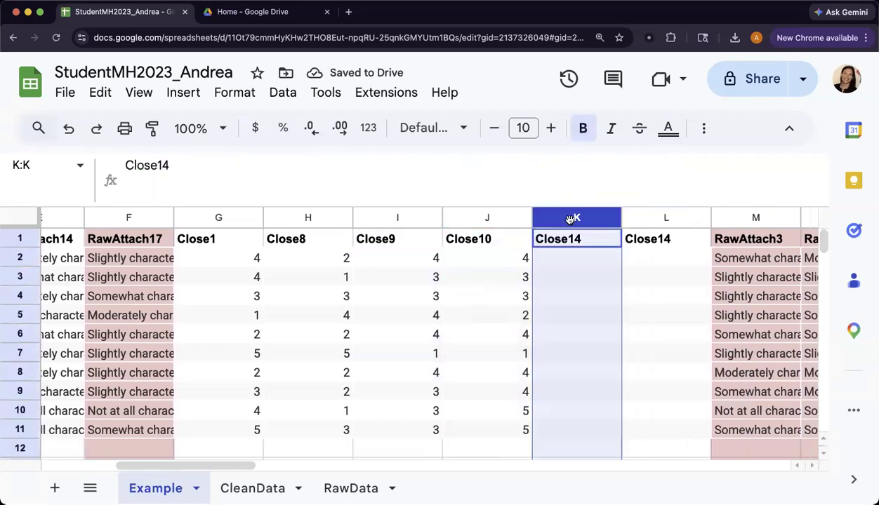
{"action": "scroll", "coordinate": [337, 255], "scroll_direction": "left", "scroll_amount": 8}
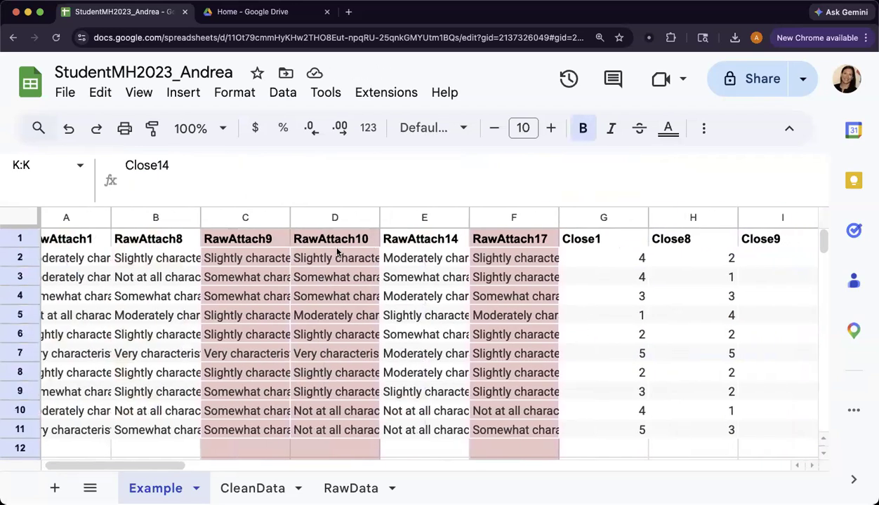
{"action": "scroll", "coordinate": [338, 253], "scroll_direction": "right", "scroll_amount": 2}
{"action": "left_click", "coordinate": [594, 261]}
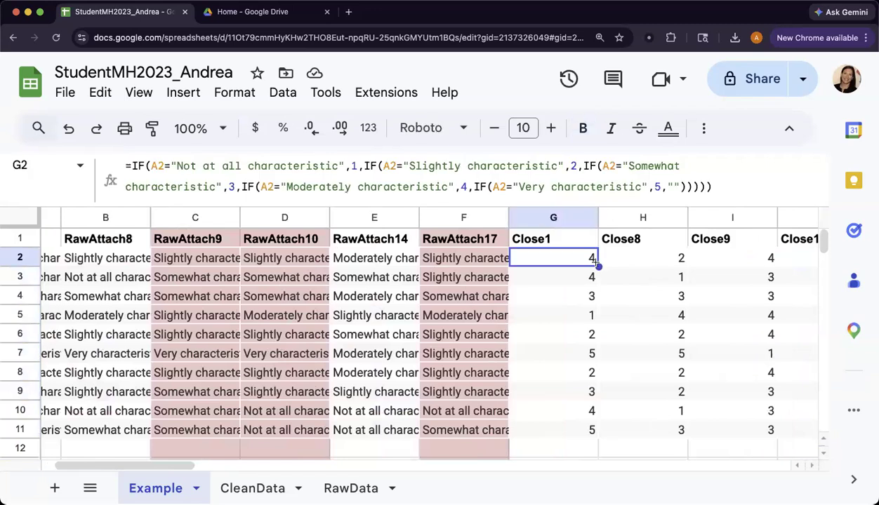
{"action": "key", "text": "super+c"}
{"action": "scroll", "coordinate": [592, 265], "scroll_direction": "right", "scroll_amount": 8}
{"action": "left_click", "coordinate": [592, 266]}
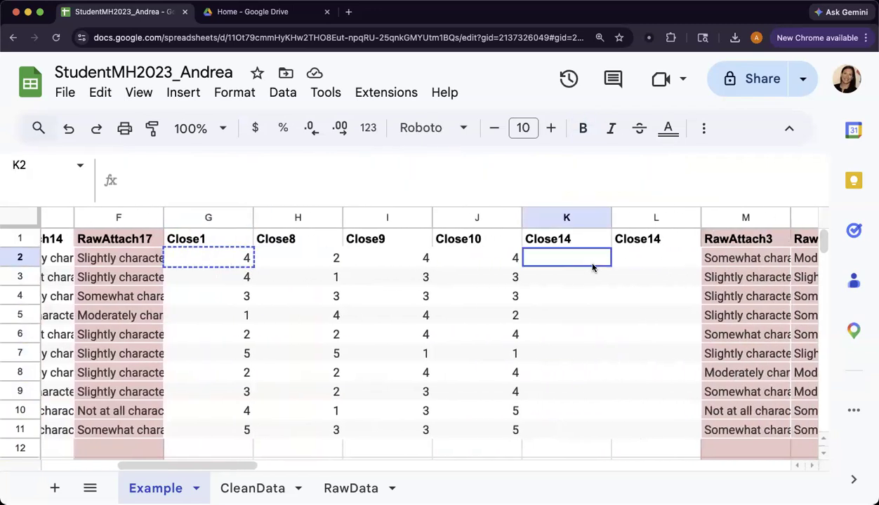
{"action": "key", "text": "super+v"}
{"action": "left_click_drag", "start_coordinate": [611, 268], "coordinate": [613, 430]}
- Copy the reverse-scored formula from J2 into L2 to score the highlighted RawAttach17 responses
{"action": "scroll", "coordinate": [102, 300], "scroll_direction": "left", "scroll_amount": 3}
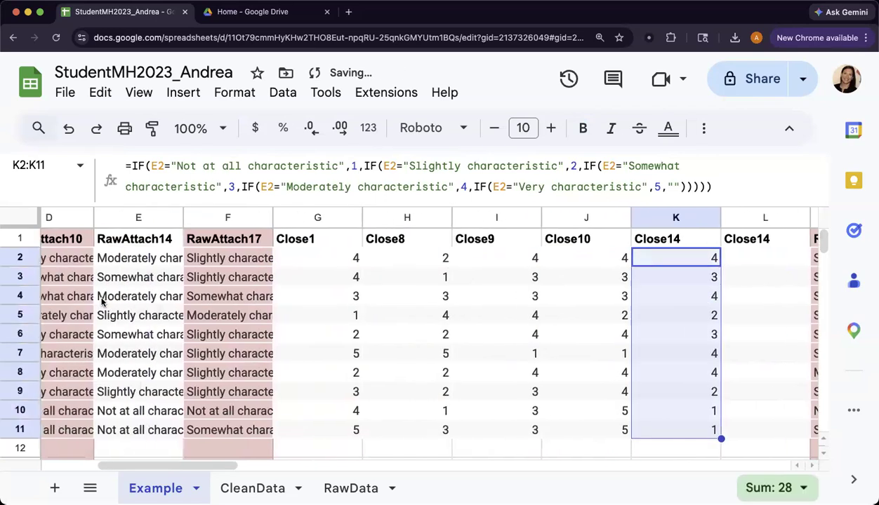
{"action": "scroll", "coordinate": [102, 301], "scroll_direction": "left", "scroll_amount": 1}
{"action": "left_click", "coordinate": [324, 263]}
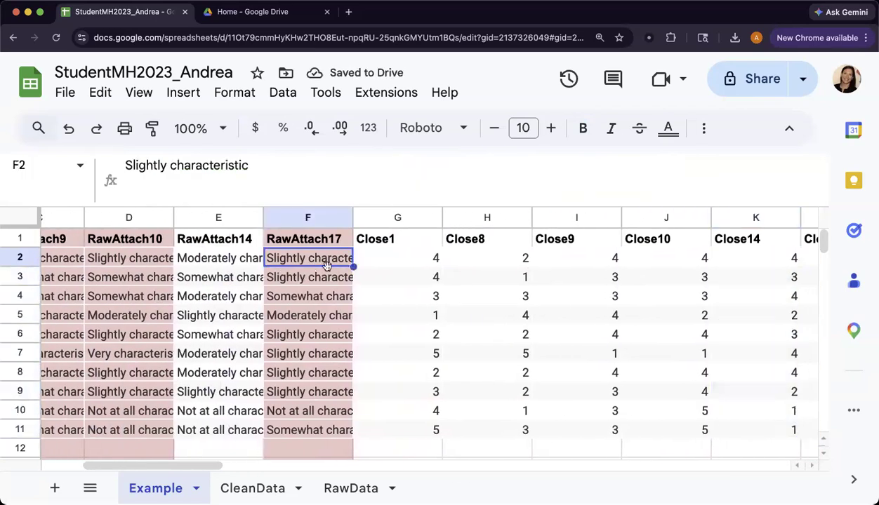
{"action": "scroll", "coordinate": [691, 276], "scroll_direction": "right", "scroll_amount": 2}
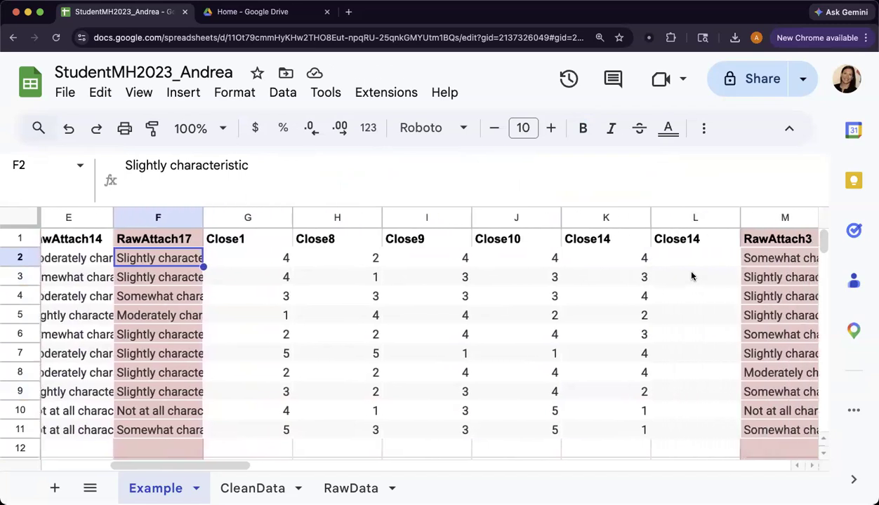
{"action": "scroll", "coordinate": [691, 275], "scroll_direction": "left", "scroll_amount": 3}
{"action": "scroll", "coordinate": [575, 255], "scroll_direction": "right", "scroll_amount": 2}
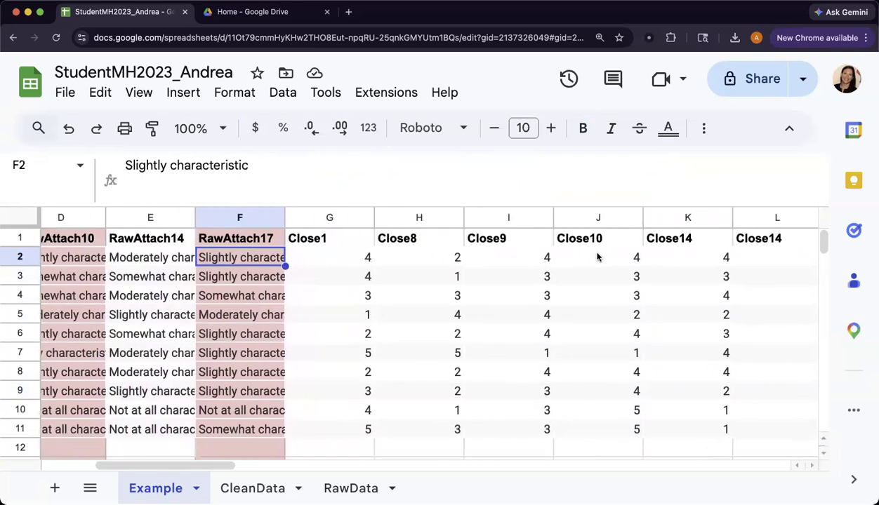
{"action": "left_click", "coordinate": [605, 265]}
{"action": "key", "text": "super+c"}
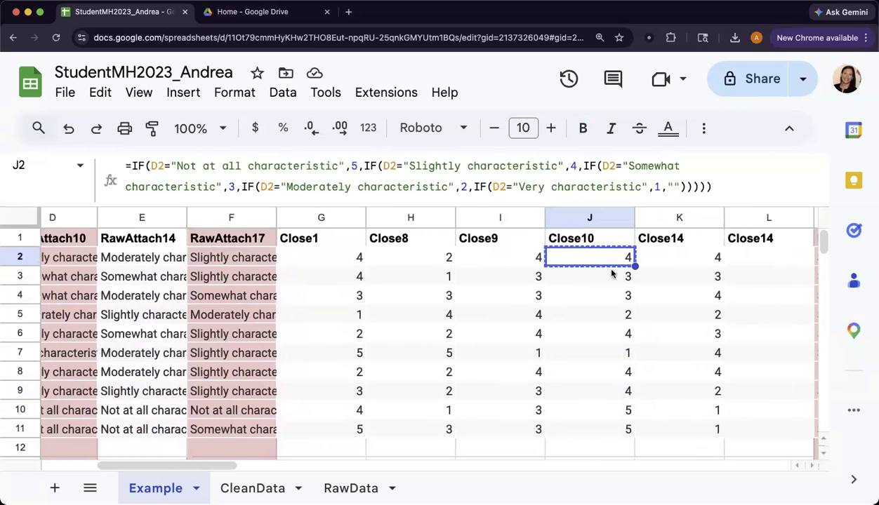
{"action": "scroll", "coordinate": [613, 270], "scroll_direction": "right", "scroll_amount": 2}
{"action": "left_click", "coordinate": [602, 257]}
{"action": "key", "text": "super+v"}
- Rename the L1 header as Close17 and fill the L2 formula down through L11
{"action": "double_click", "coordinate": [593, 239]}
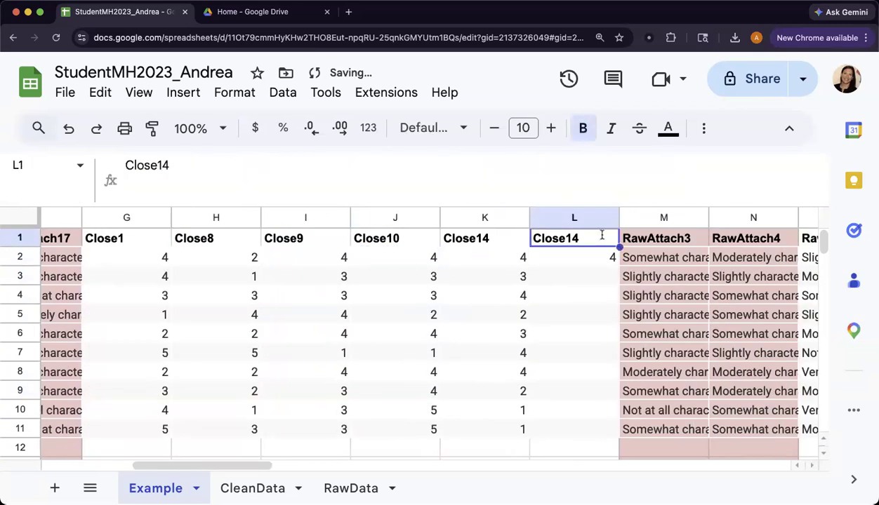
{"action": "key", "text": "BackSpace"}
{"action": "type", "text": "7"}
{"action": "key", "text": "Return"}
{"action": "left_click_drag", "start_coordinate": [618, 267], "coordinate": [612, 430]}
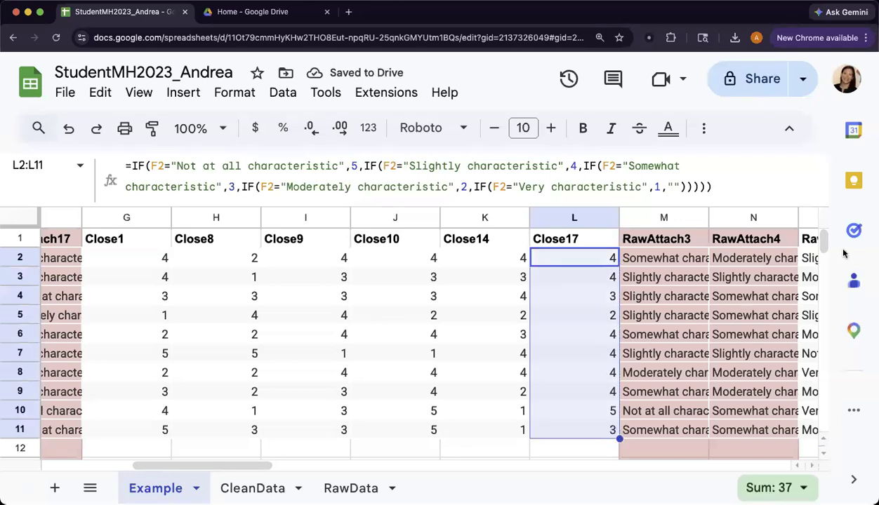
- Compare the reverse-scored formula in L2 under Close17 with the regular scoring formula in K2 under Close14
{"action": "scroll", "coordinate": [594, 288], "scroll_direction": "right", "scroll_amount": 5}
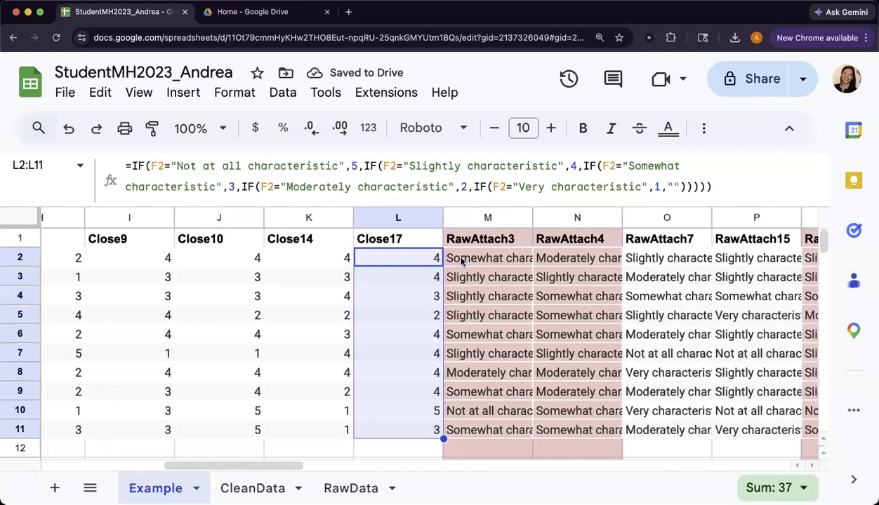
{"action": "scroll", "coordinate": [461, 261], "scroll_direction": "right", "scroll_amount": 2}
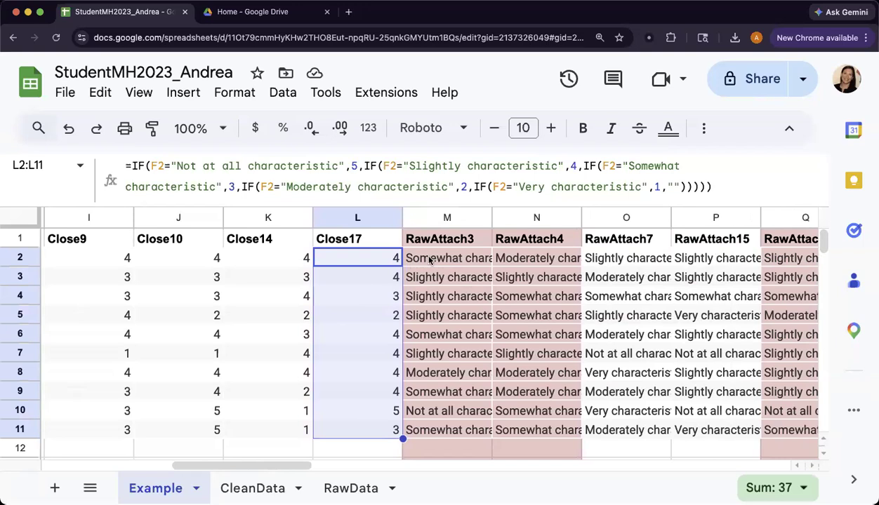
{"action": "left_click", "coordinate": [393, 260]}
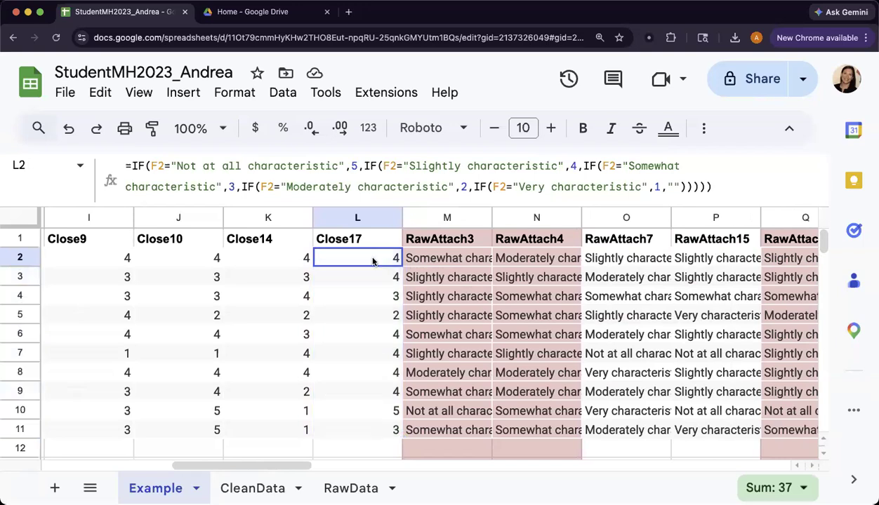
{"action": "left_click", "coordinate": [260, 258]}
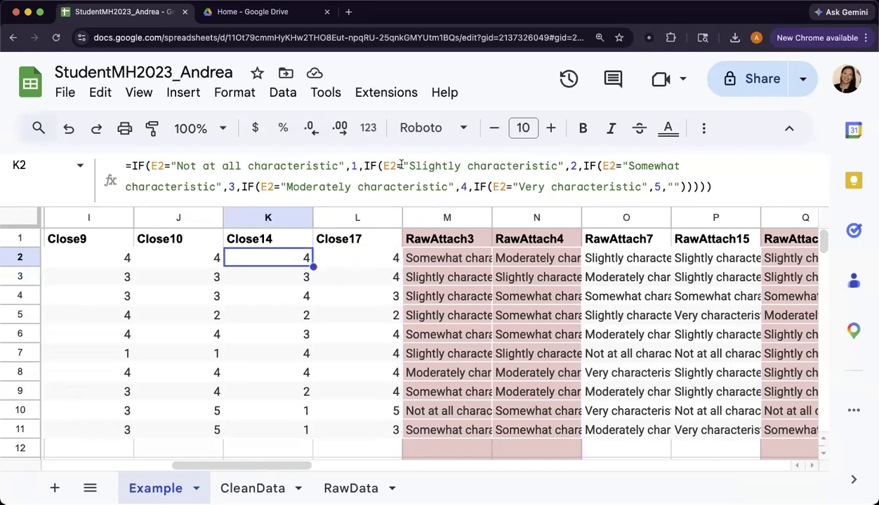